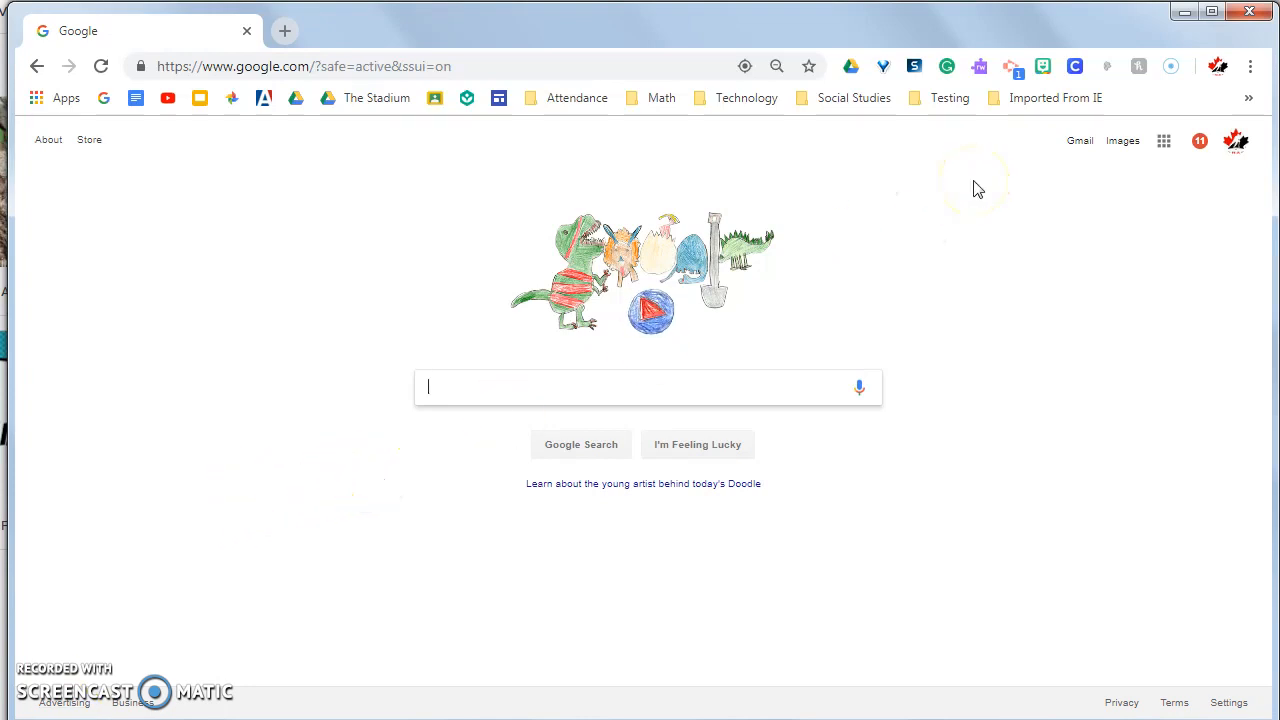
# Go to Google Drive and open the Book Reviews folder in My Drive.
pyautogui.click(1164, 146)
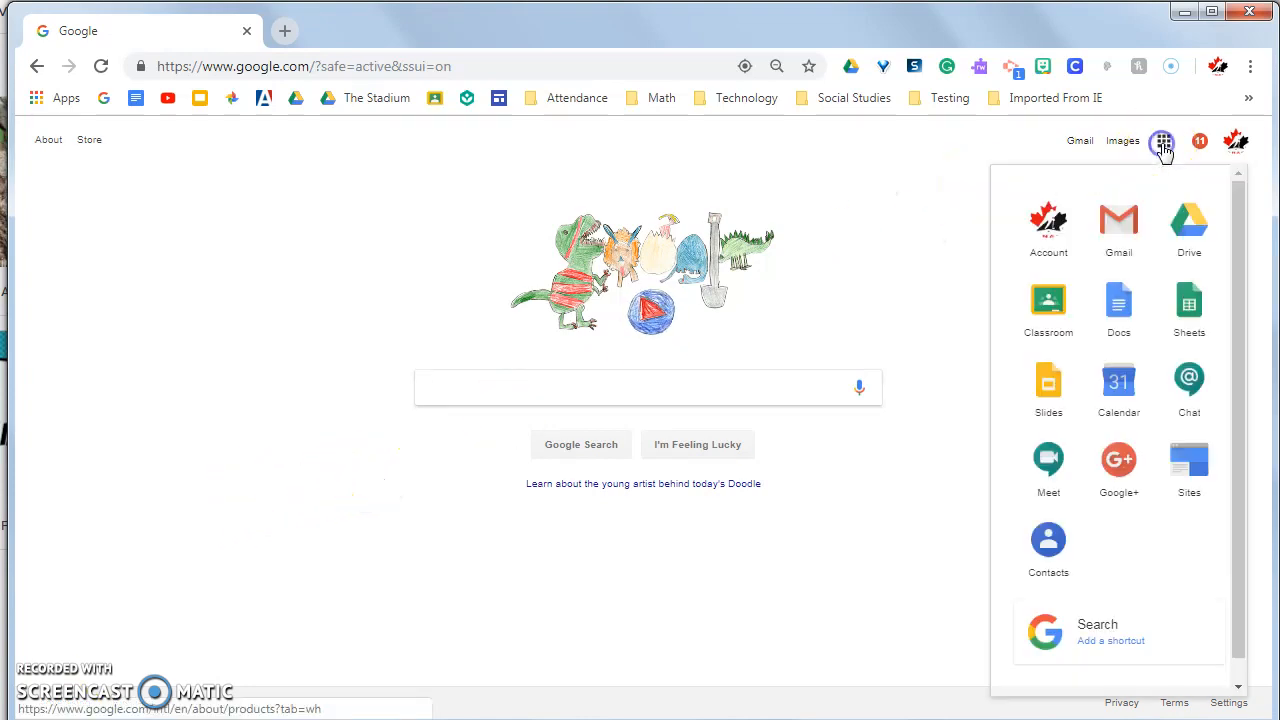
pyautogui.click(1189, 219)
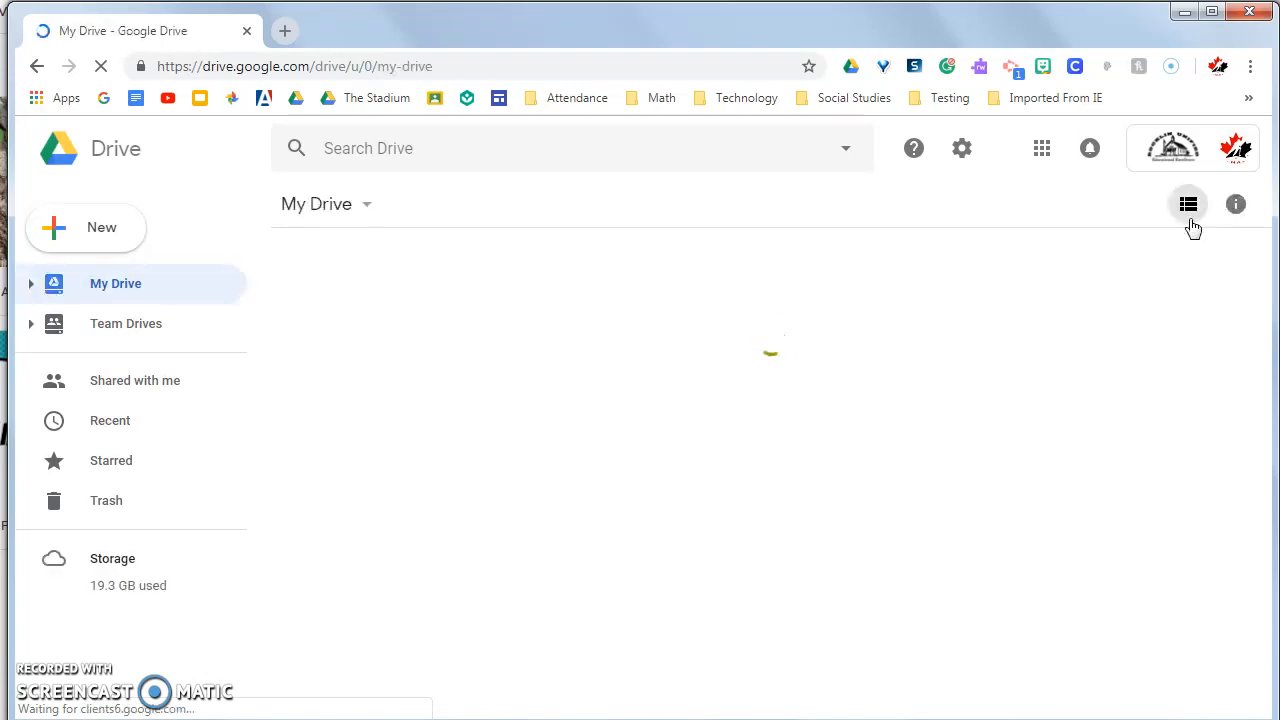
pyautogui.click(700, 371)
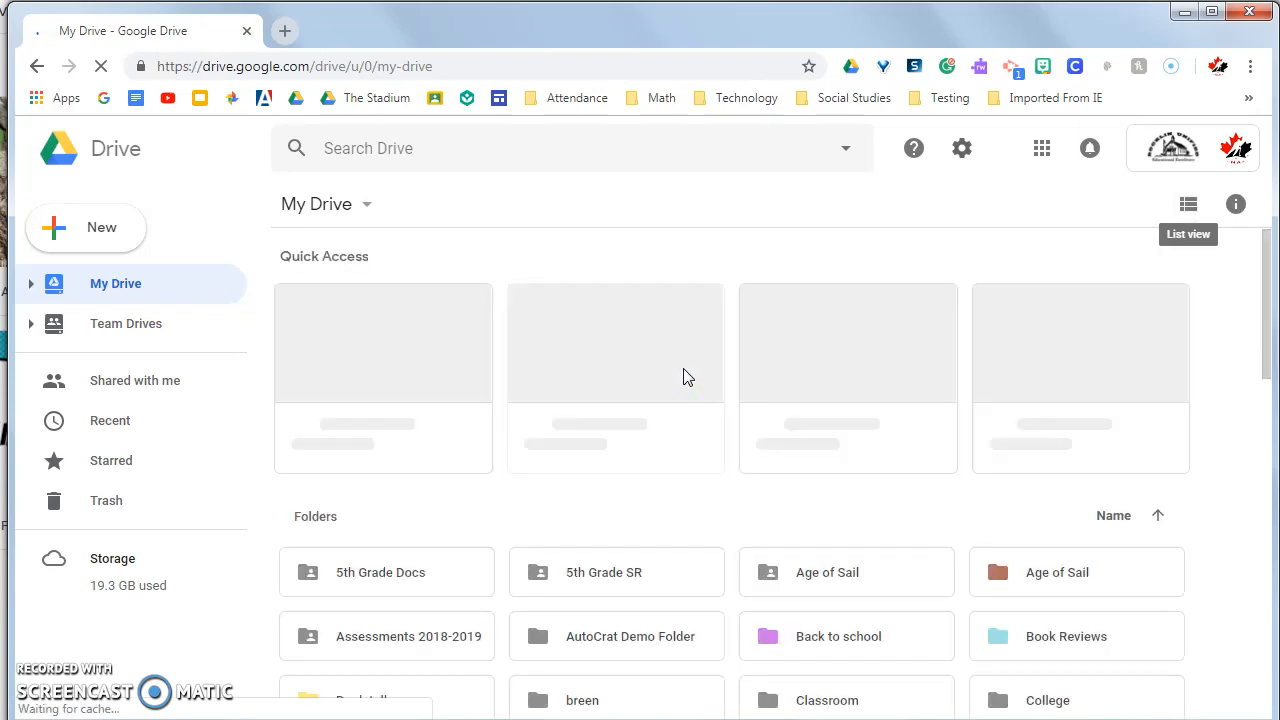
pyautogui.click(925, 525)
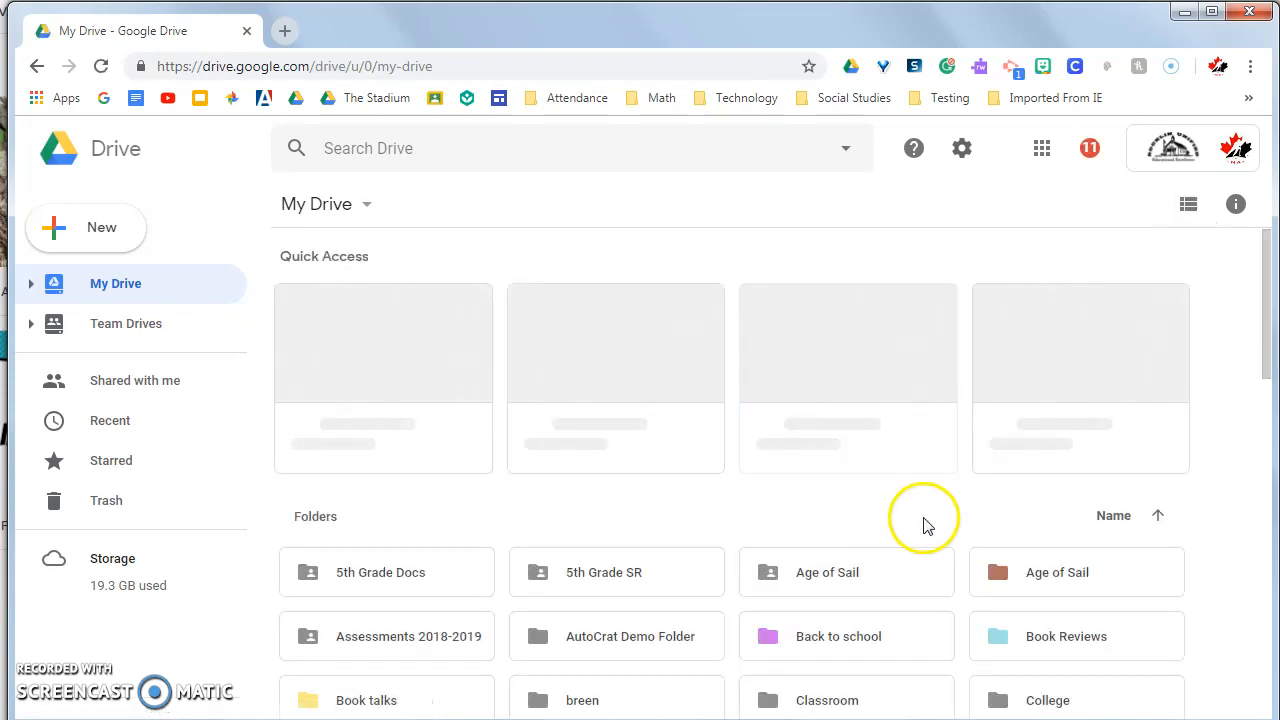
pyautogui.doubleClick(1050, 642)
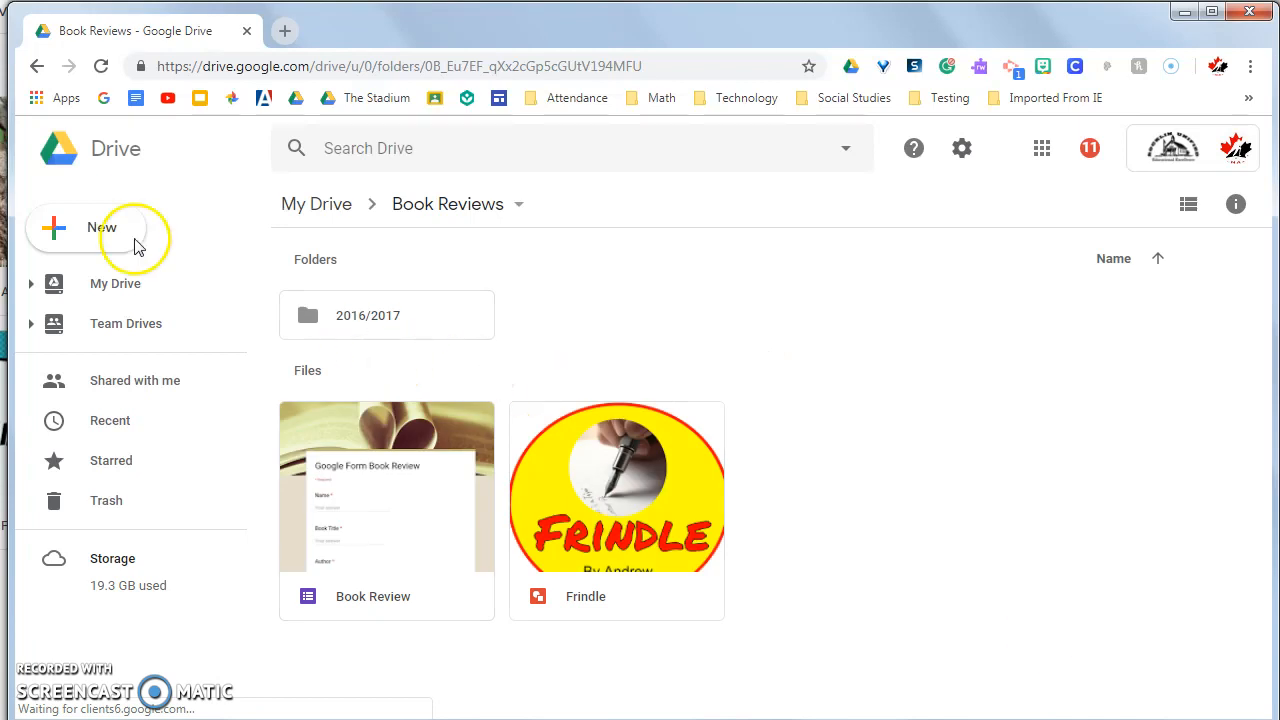
# Create a new Google Drawing in the Book Reviews folder and title it Frindle.
pyautogui.click(84, 234)
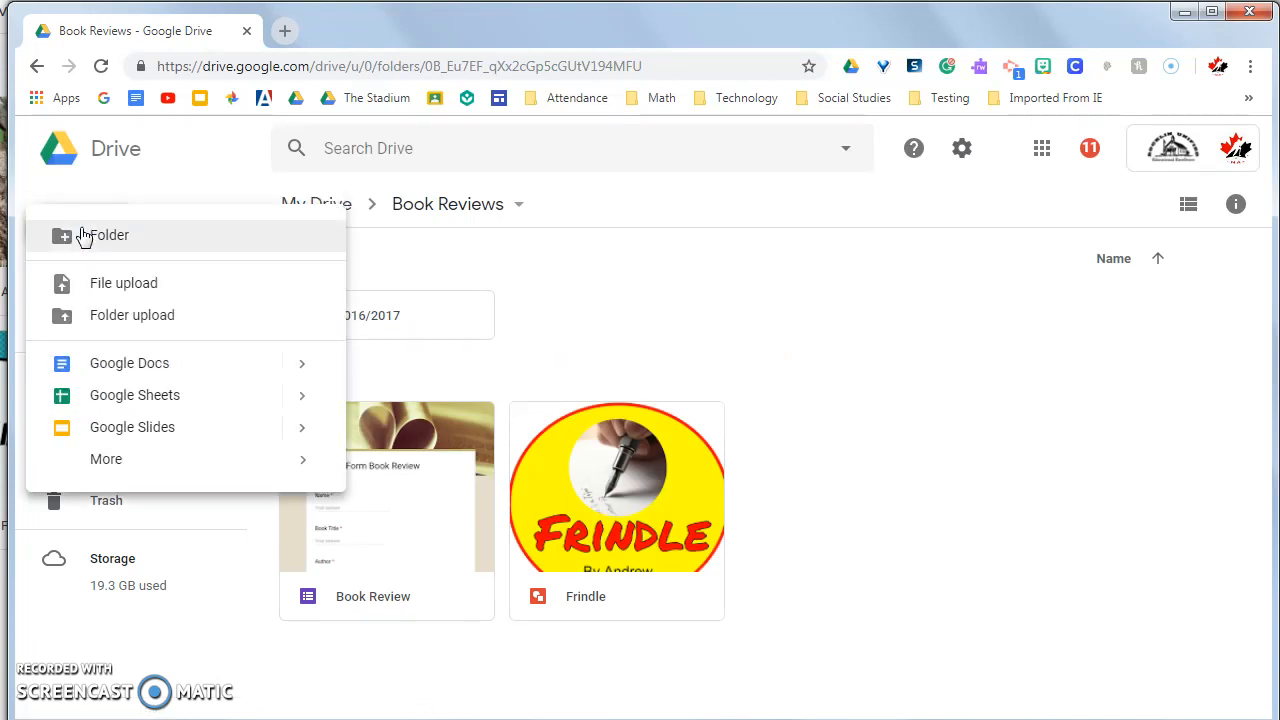
pyautogui.click(221, 471)
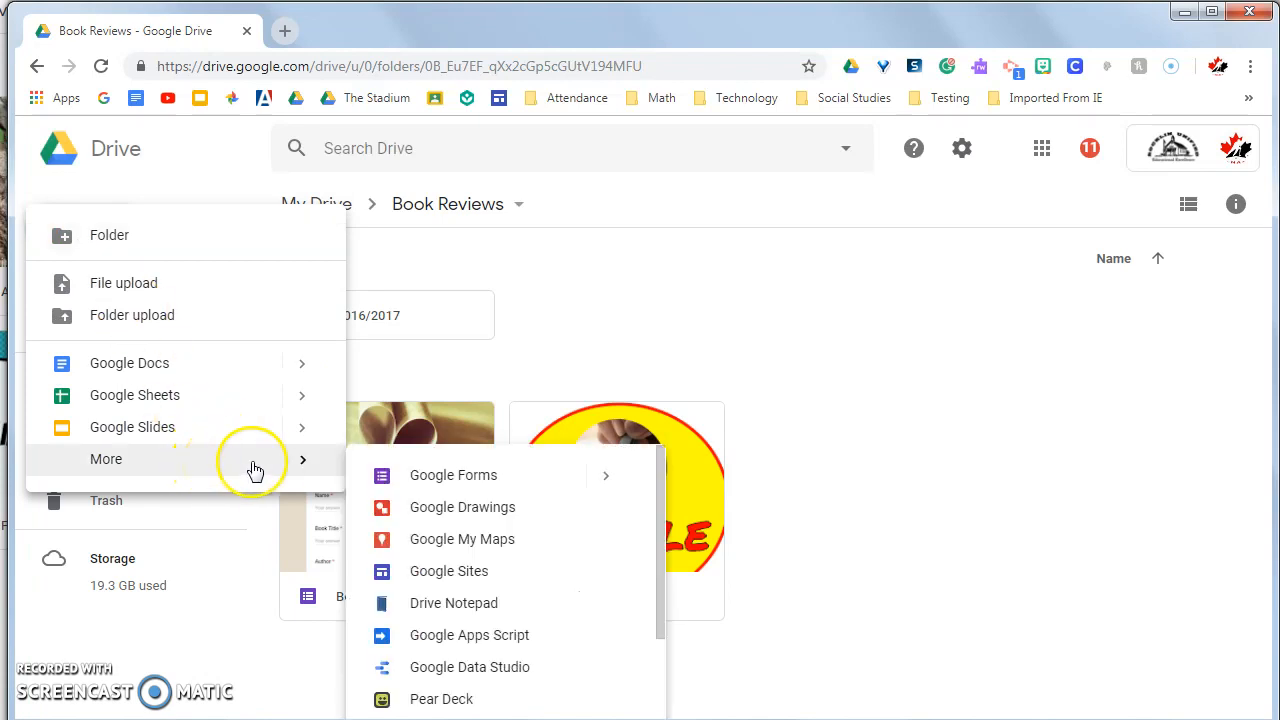
pyautogui.click(422, 510)
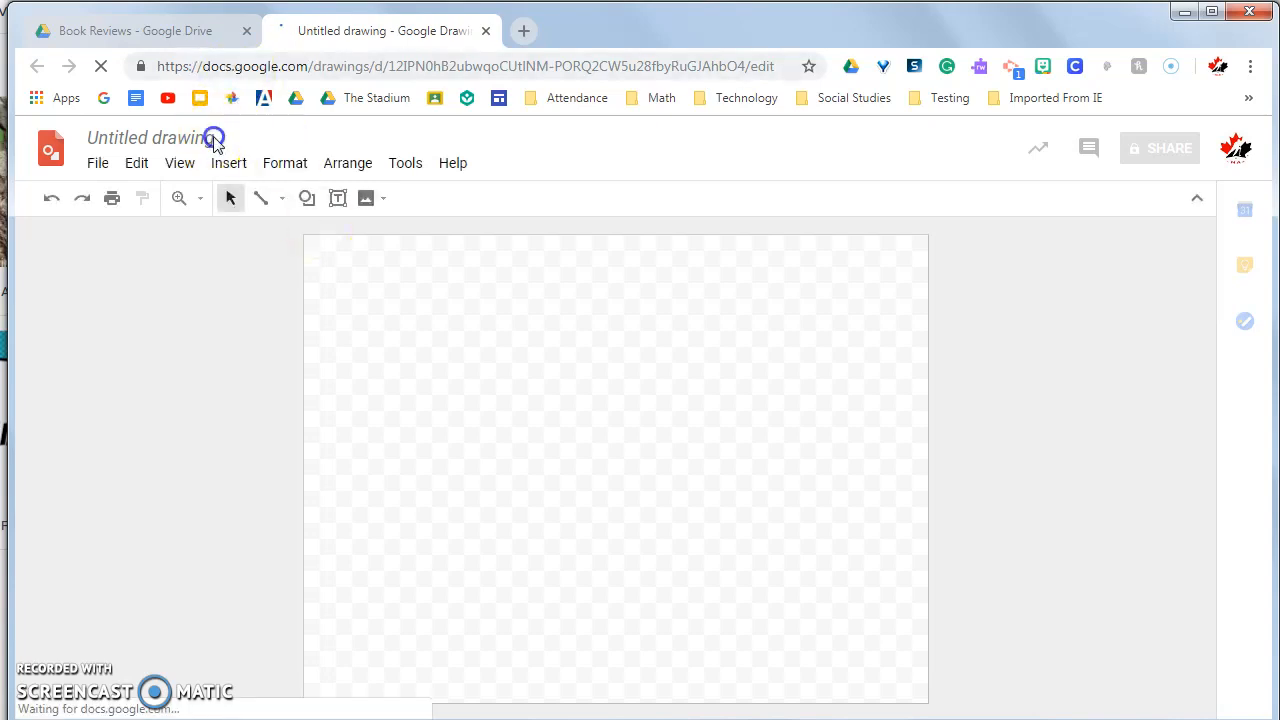
pyautogui.click(215, 138)
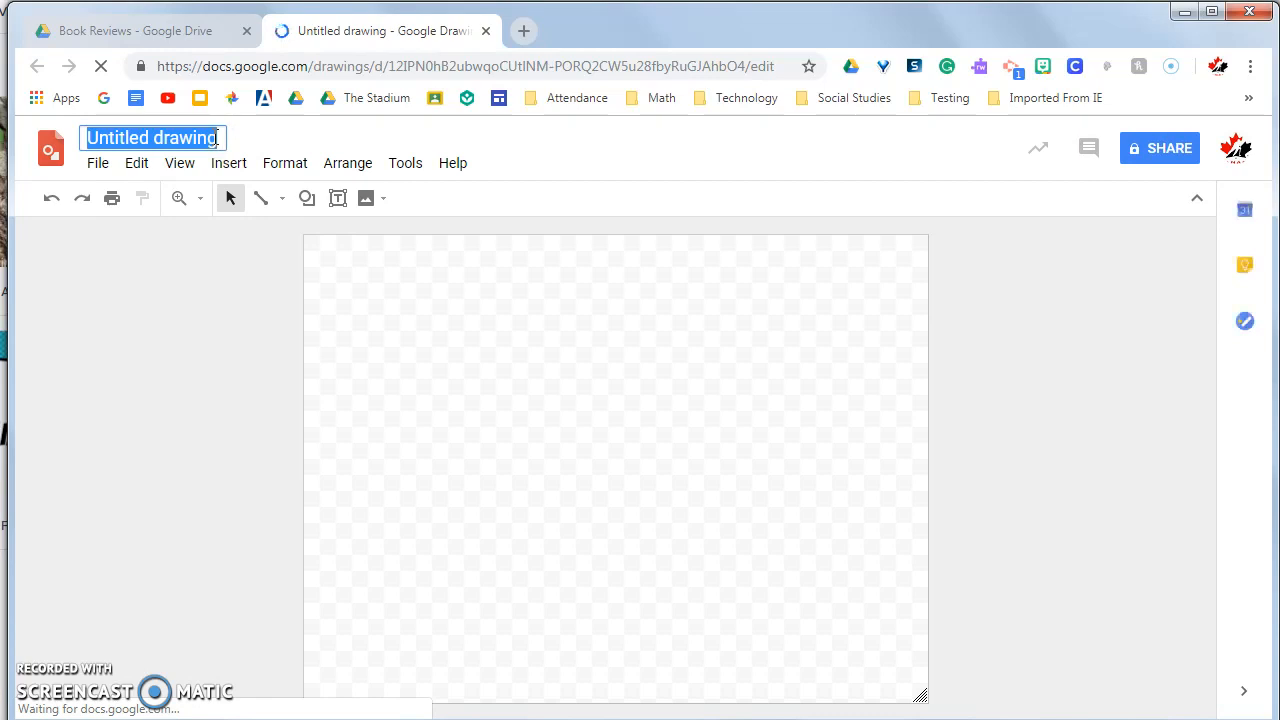
pyautogui.write('Frindle')
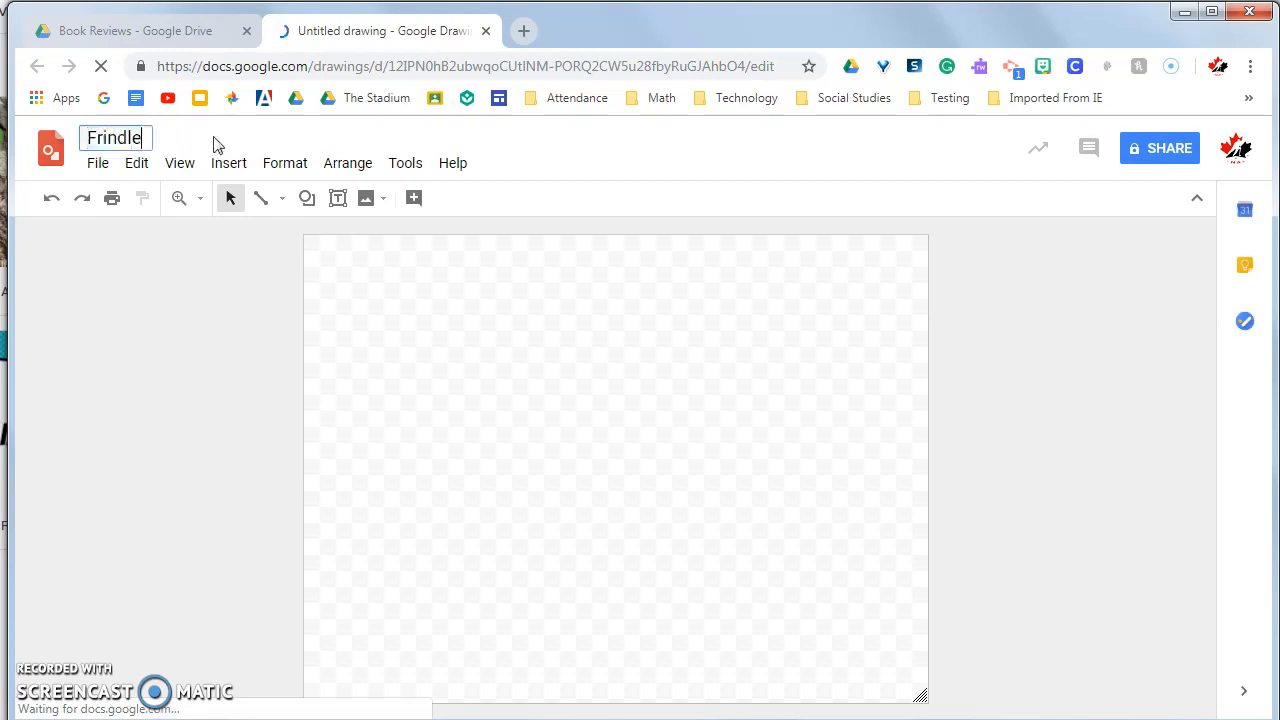
pyautogui.click(467, 392)
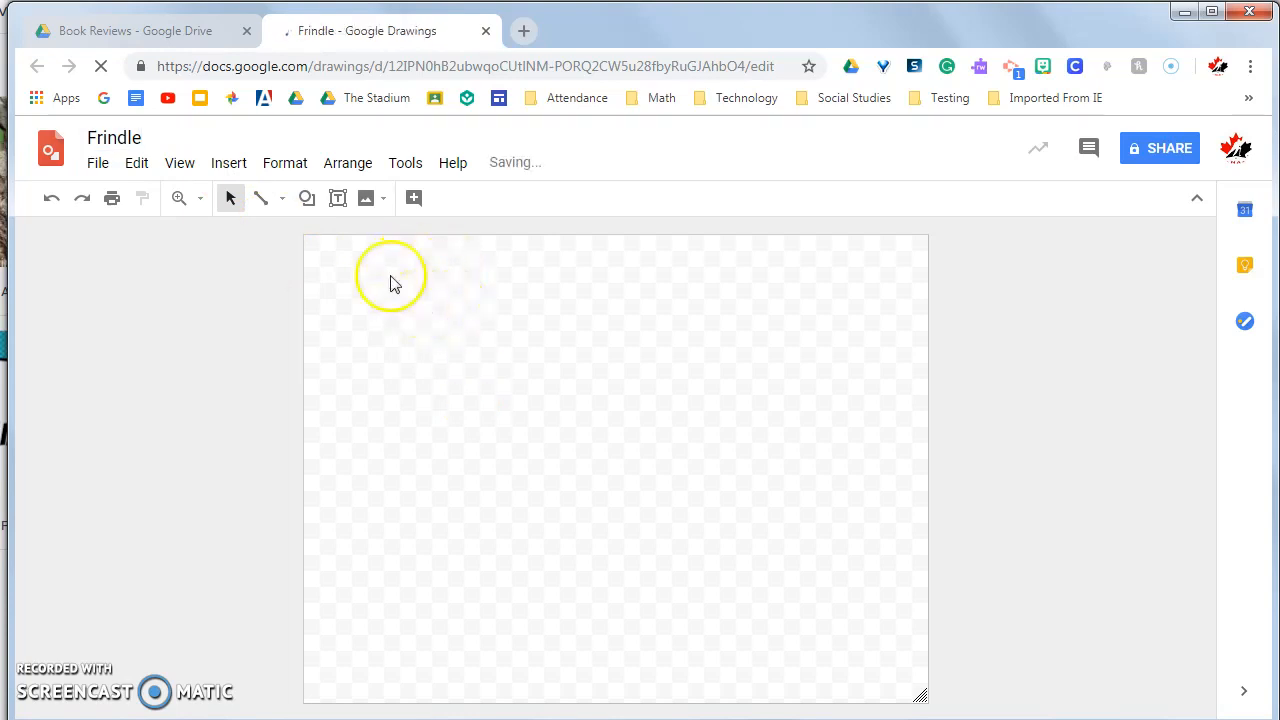
# Draw a circle in the upper-left corner of the canvas and shrink the canvas to fit closely around it.
pyautogui.click(307, 200)
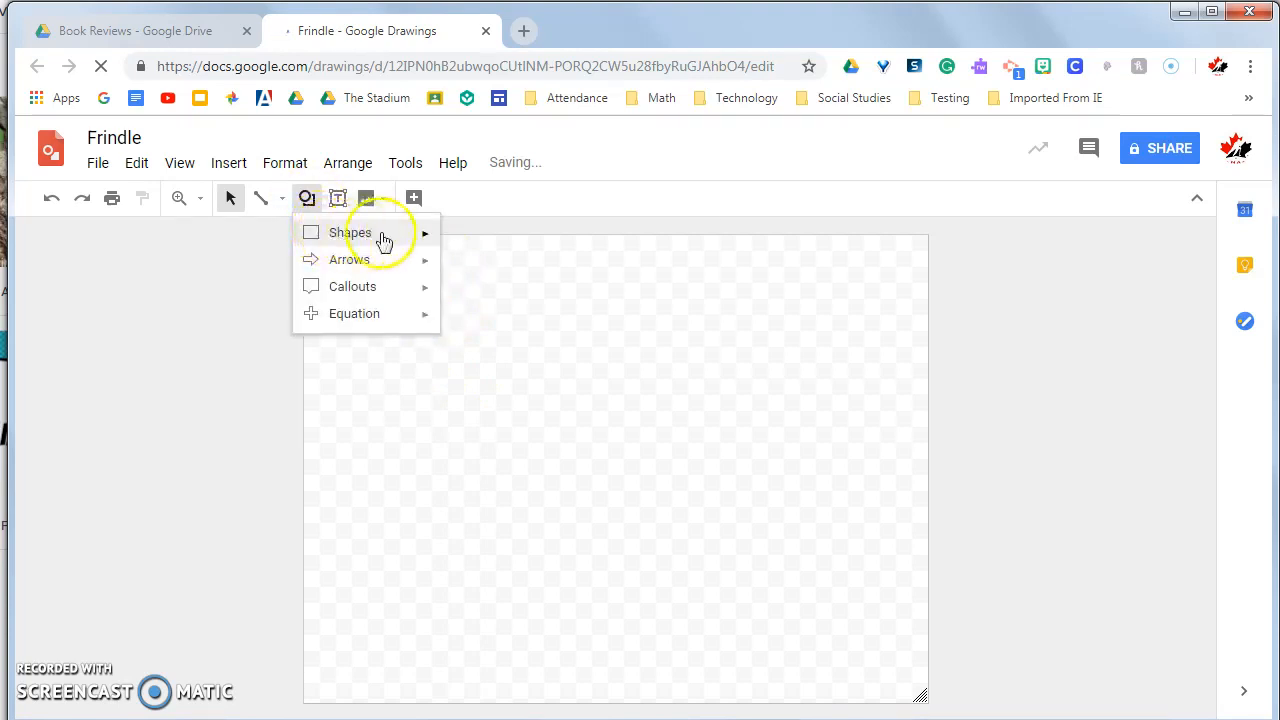
pyautogui.moveTo(420, 234)
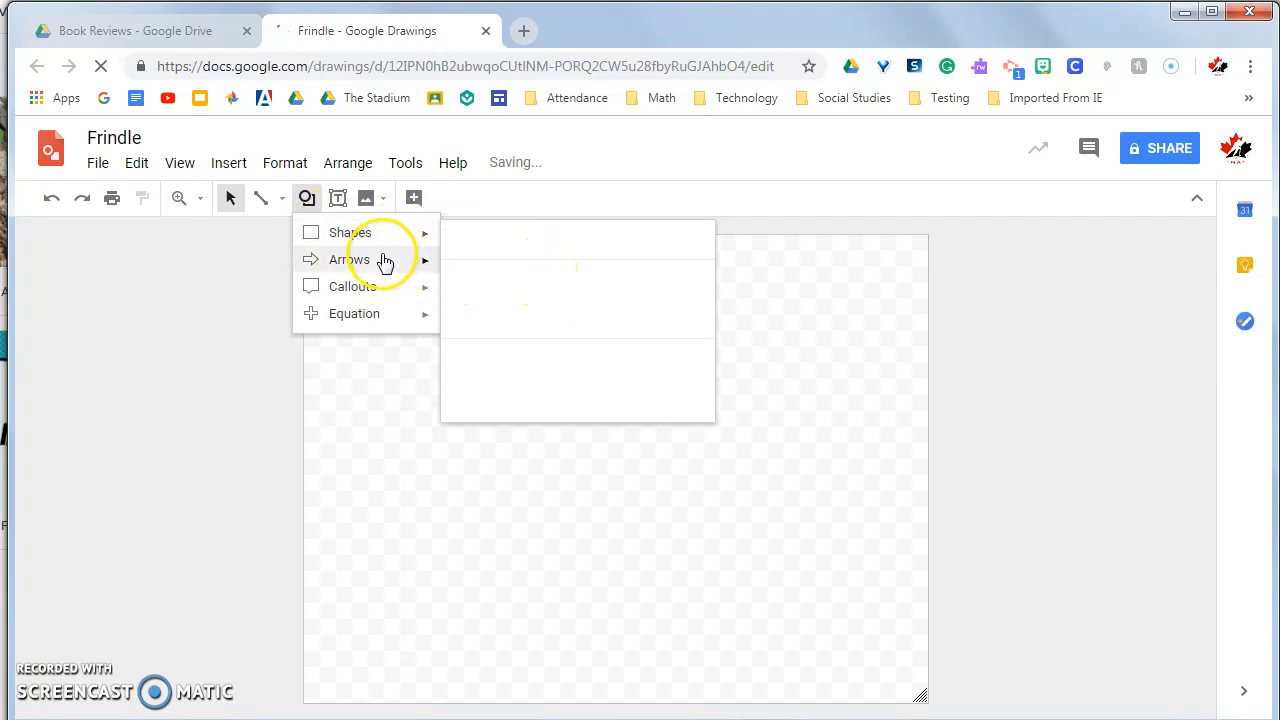
pyautogui.moveTo(380, 264)
pyautogui.moveTo(414, 294)
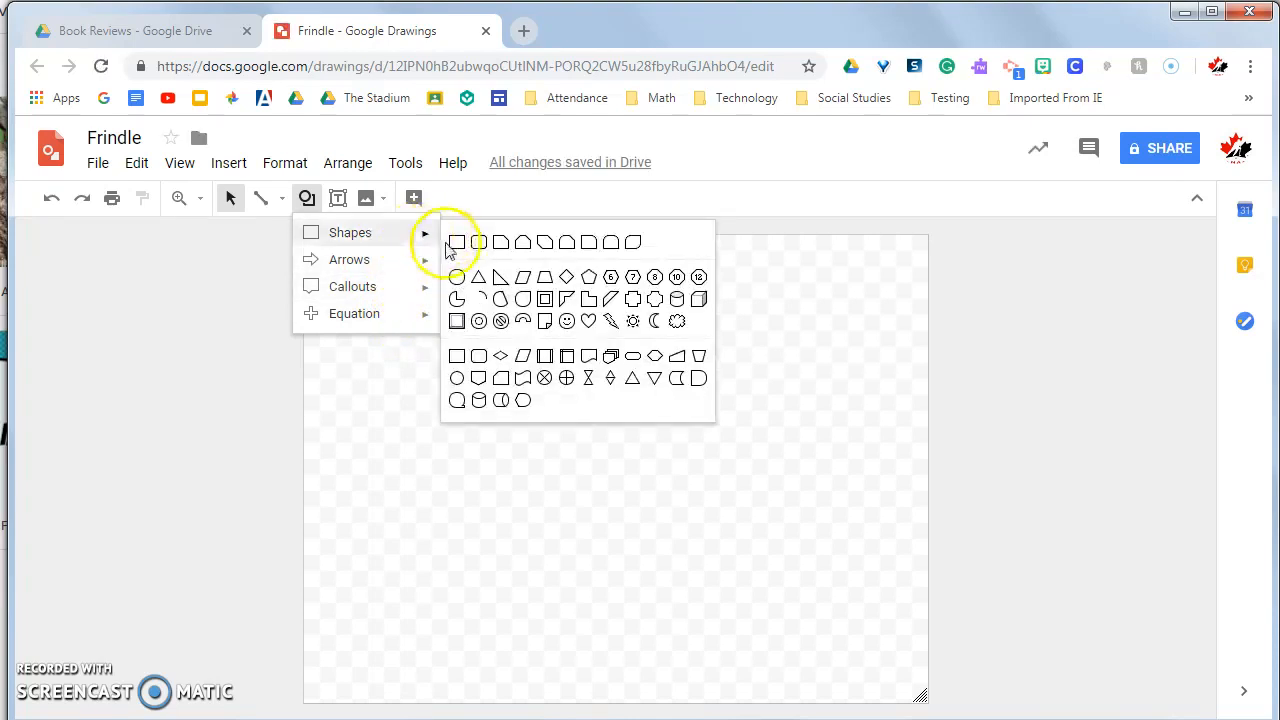
pyautogui.click(457, 276)
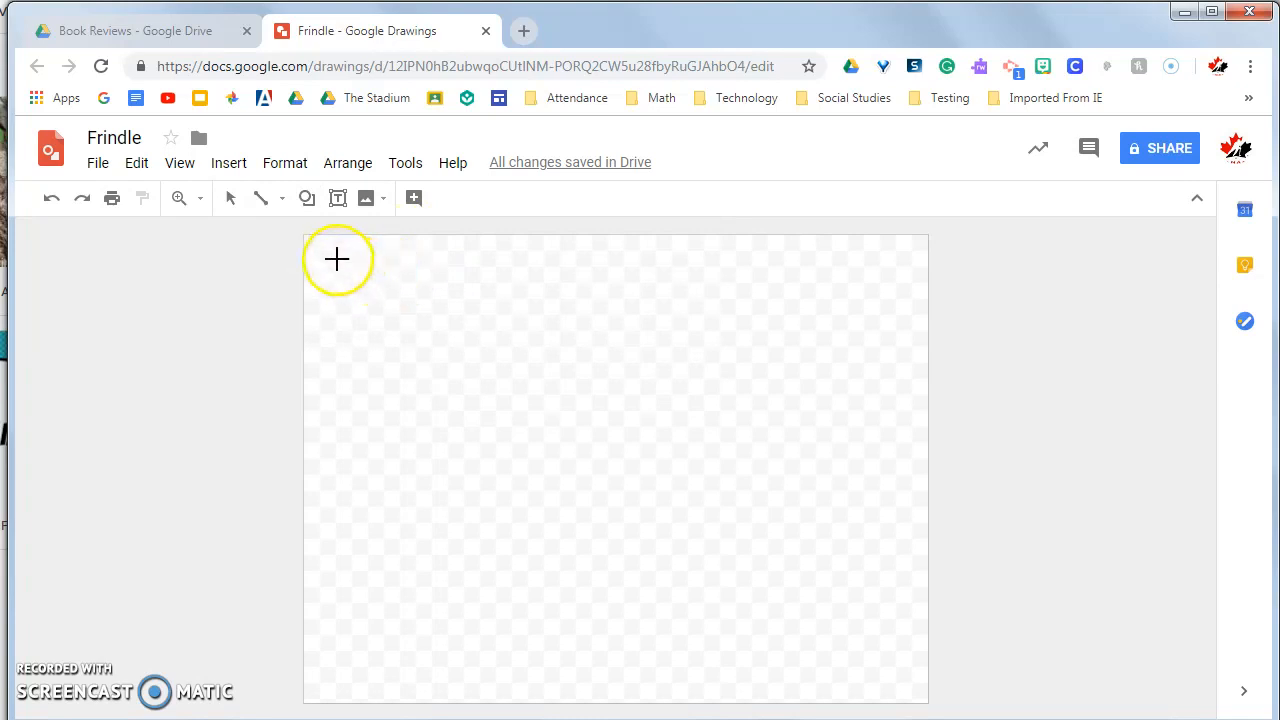
pyautogui.moveTo(379, 292); pyautogui.dragTo(545, 456)
pyautogui.moveTo(456, 370)
pyautogui.mouseDown()
pyautogui.moveTo(429, 365)
pyautogui.moveTo(430, 350)
pyautogui.mouseUp()
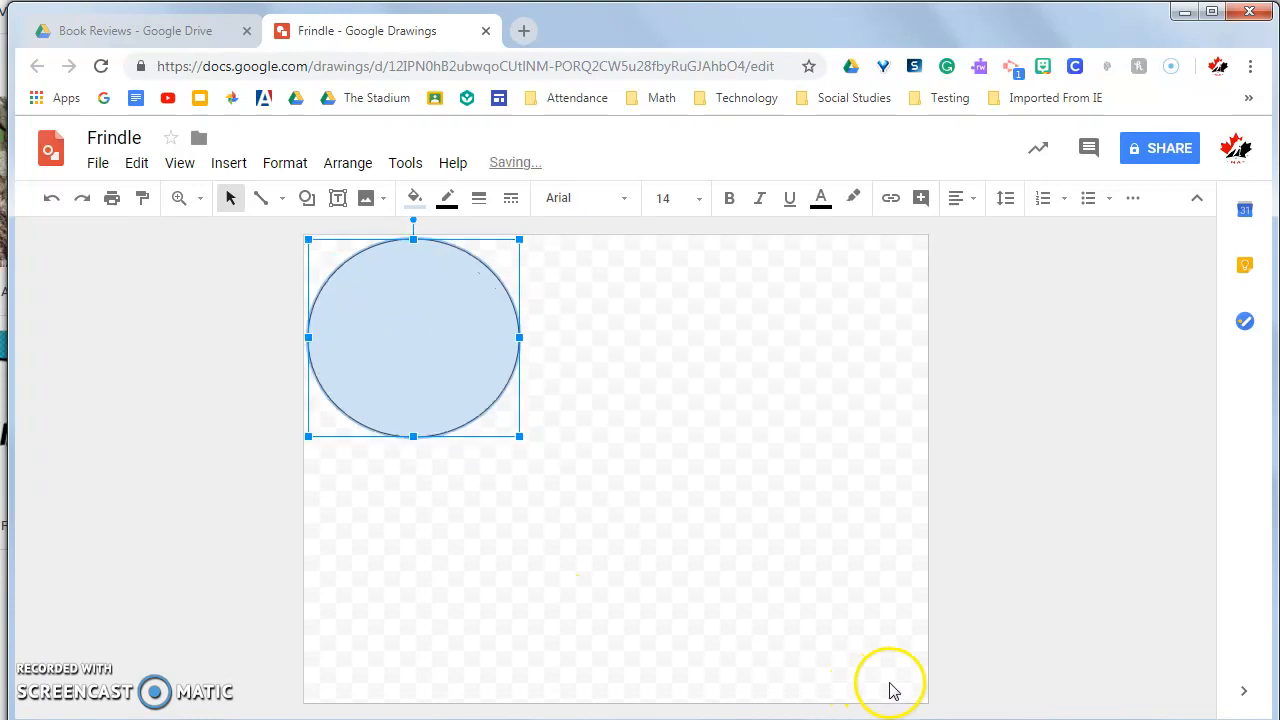
pyautogui.click(910, 700)
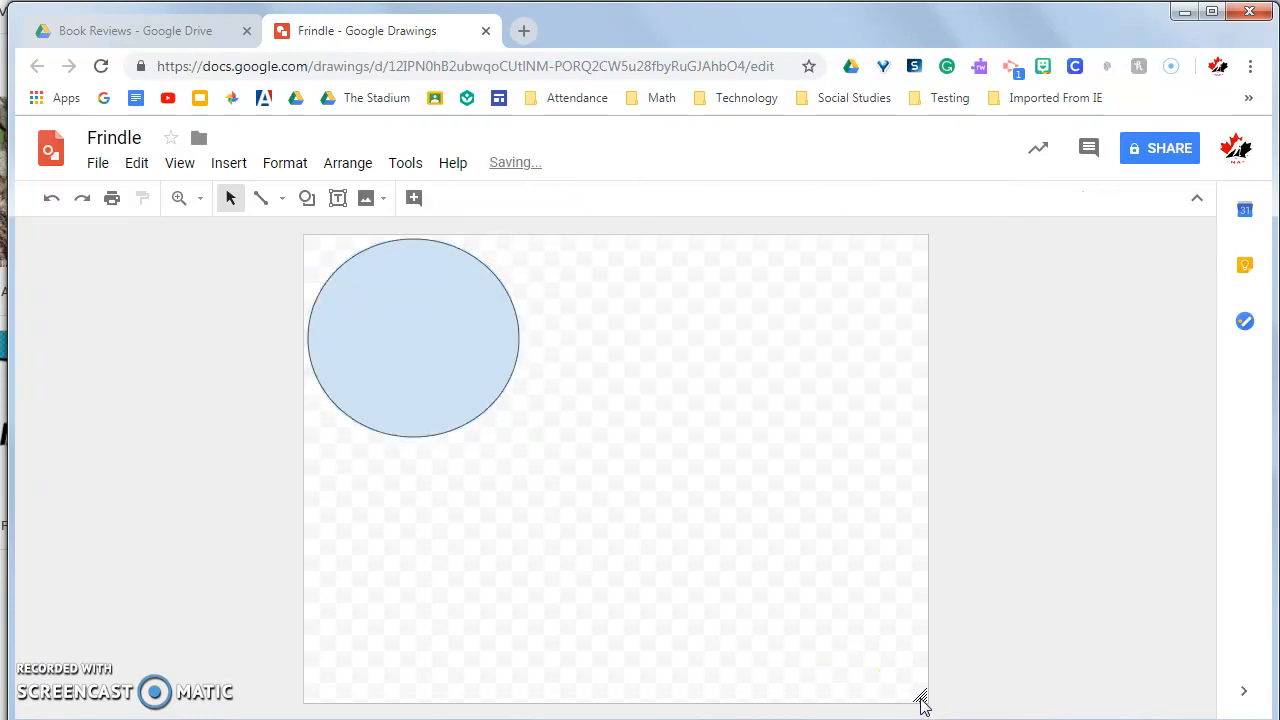
pyautogui.moveTo(920, 703); pyautogui.dragTo(526, 444)
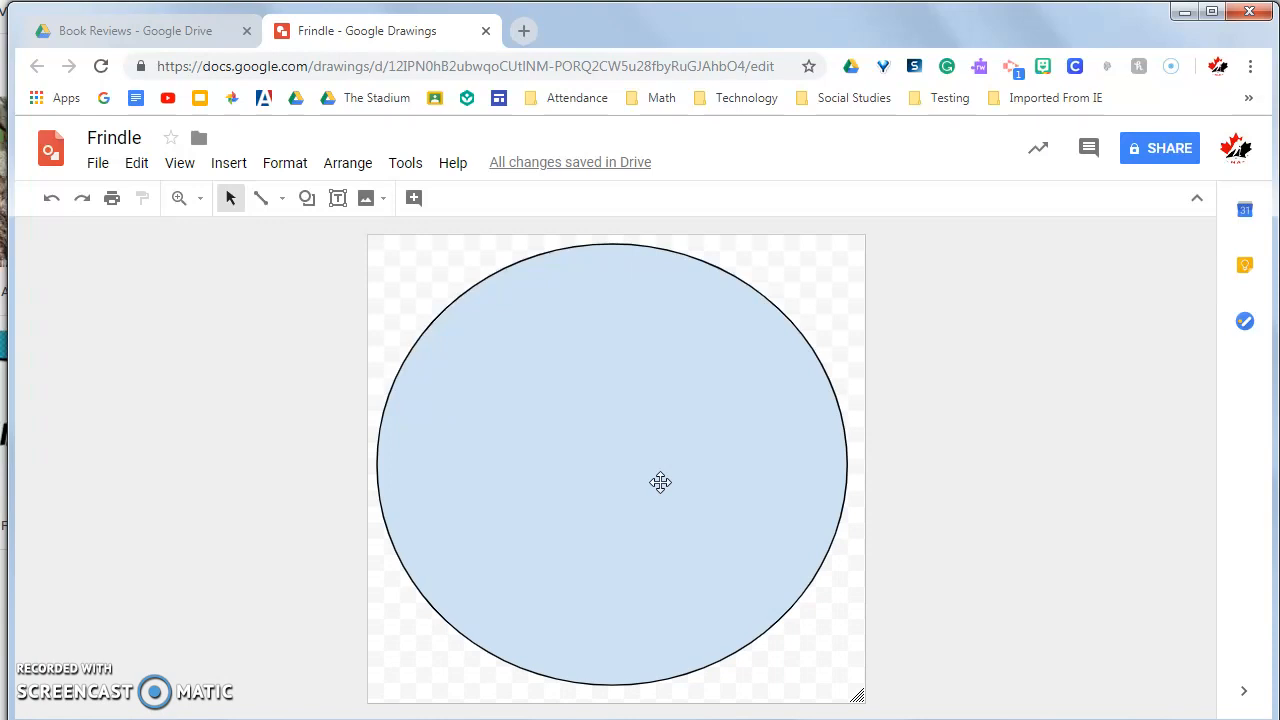
# Fill the circle with solid red and set its border color to black.
pyautogui.click(622, 430)
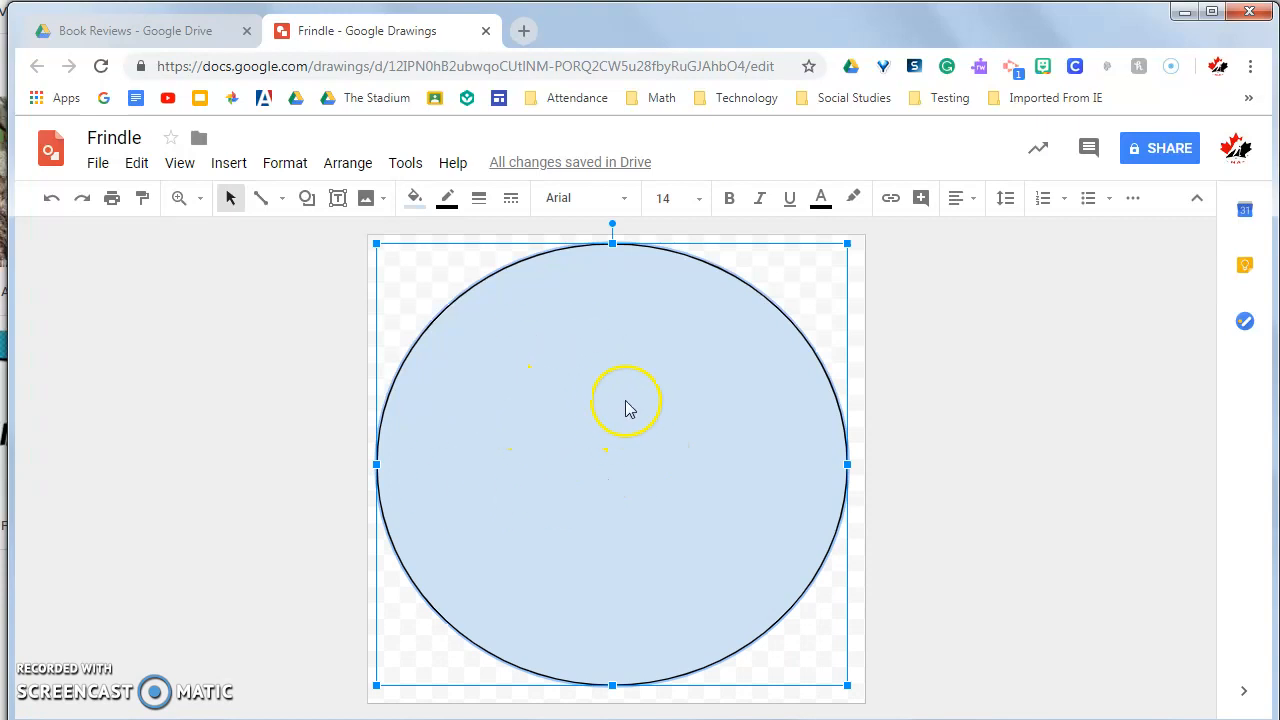
pyautogui.click(416, 205)
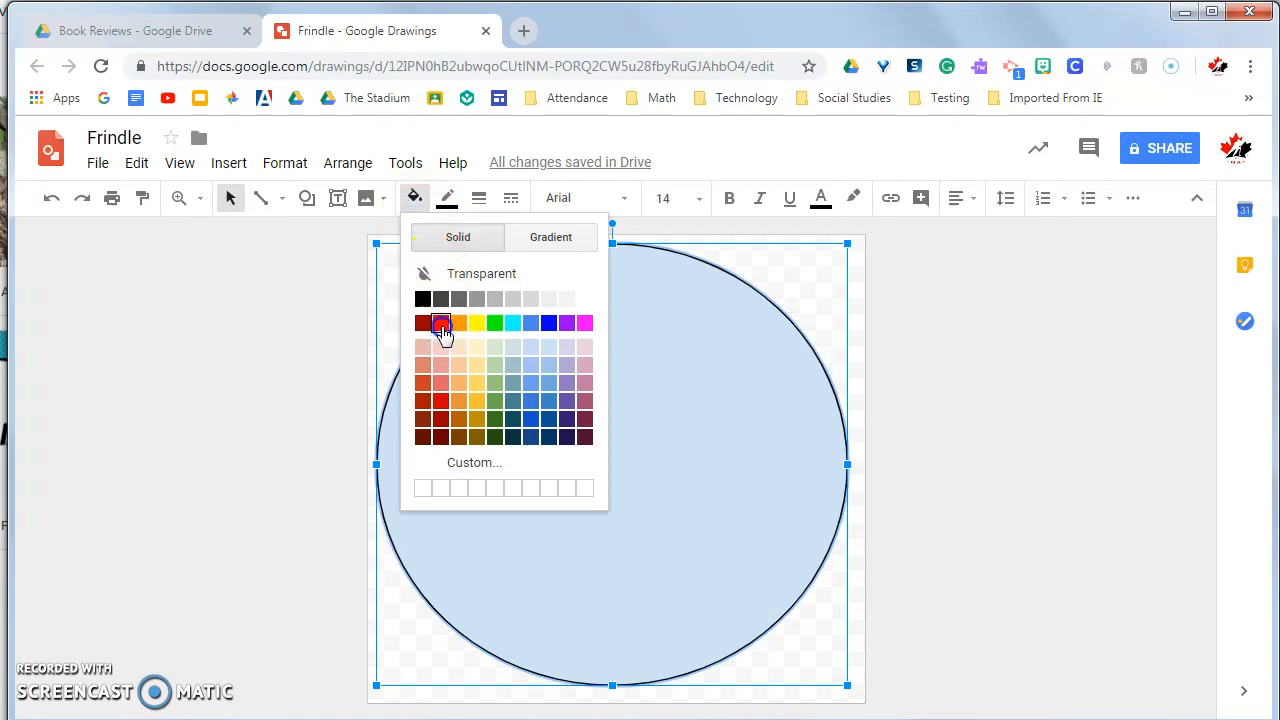
pyautogui.click(441, 324)
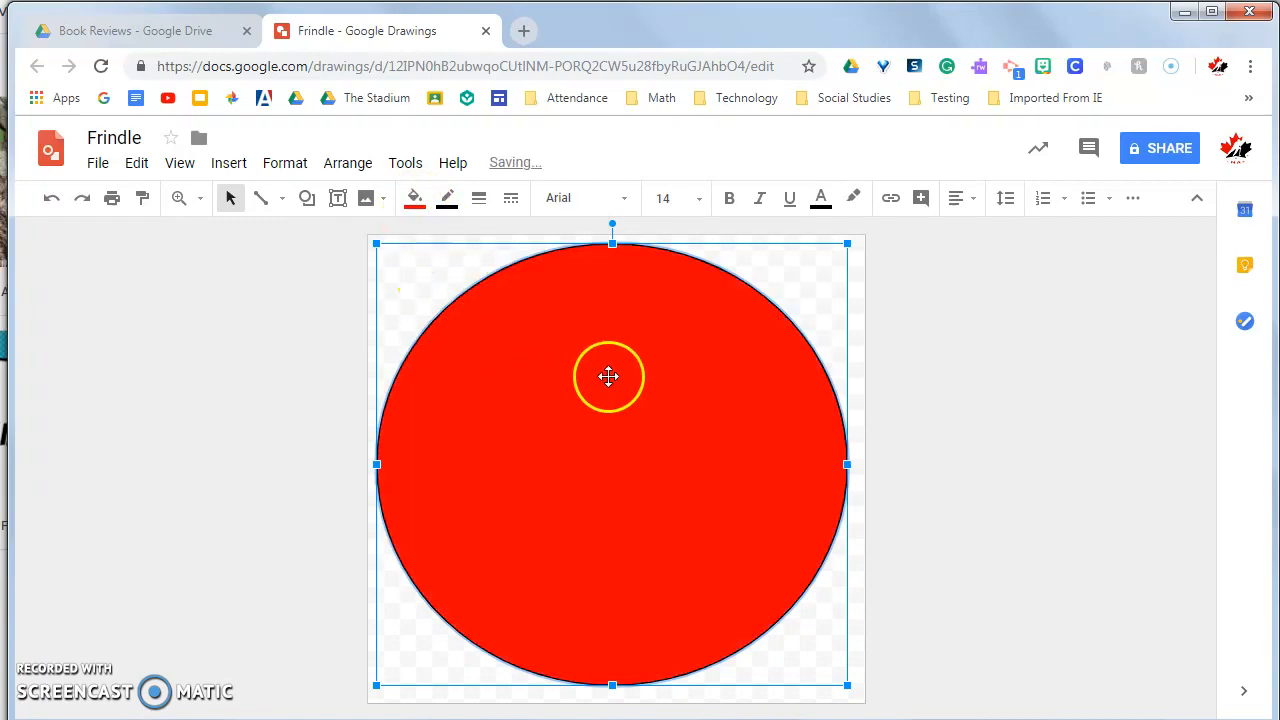
pyautogui.click(447, 198)
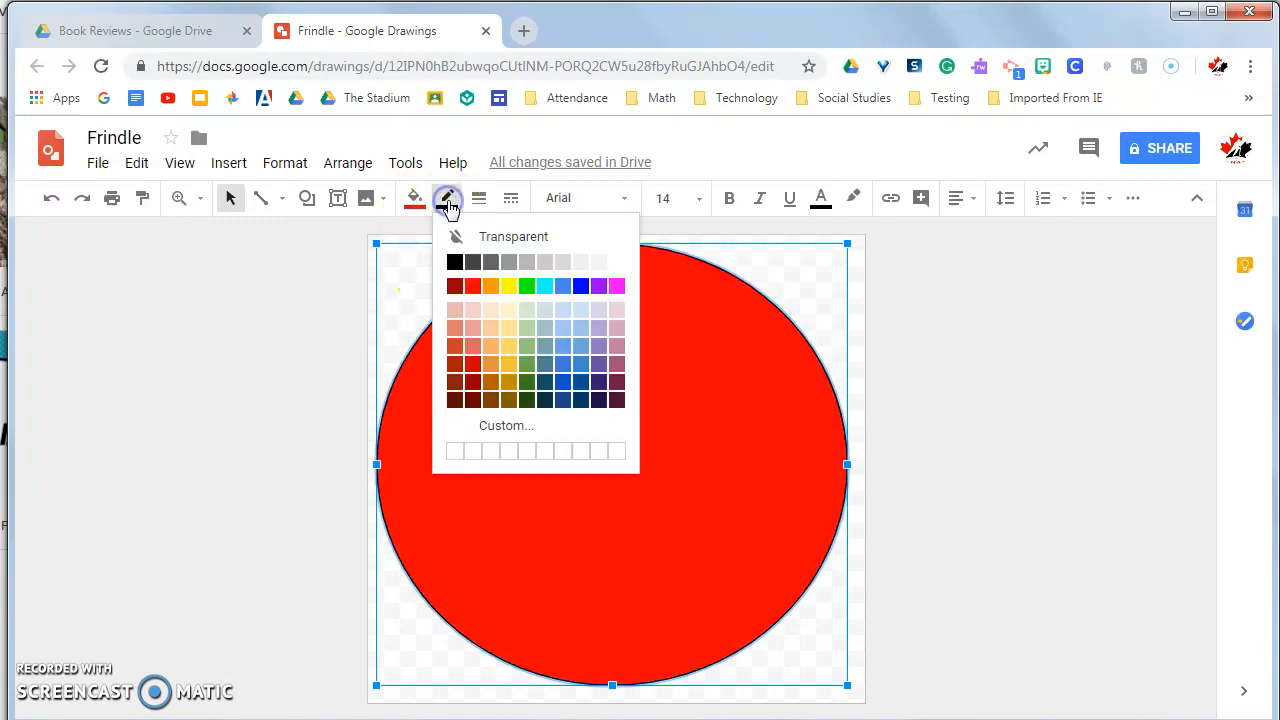
pyautogui.click(454, 262)
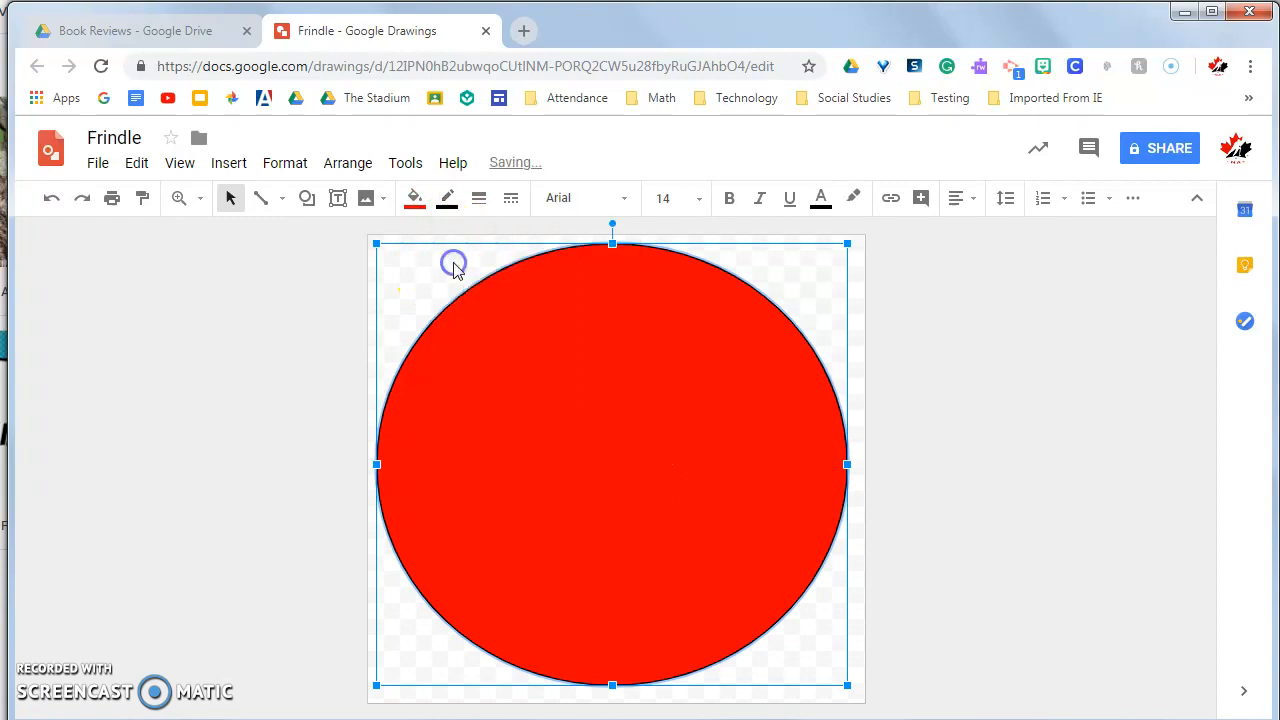
# Set the circle's border weight to 8px.
pyautogui.click(479, 198)
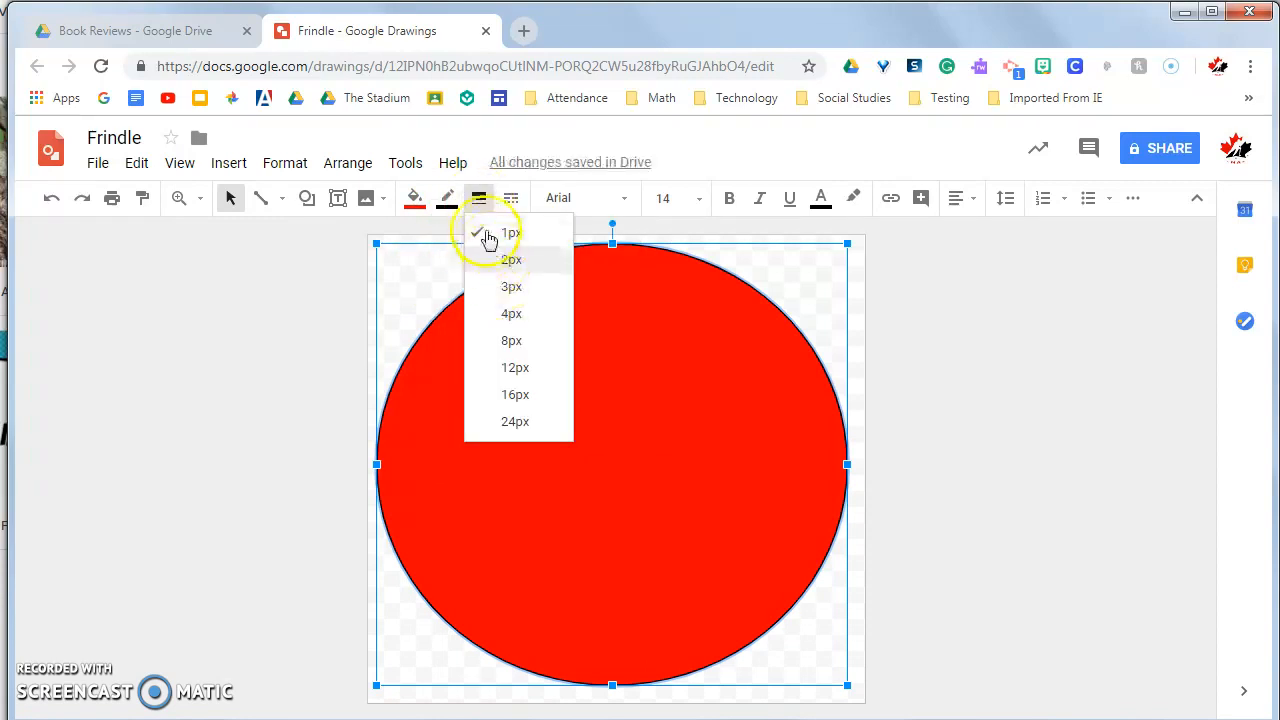
pyautogui.click(511, 313)
pyautogui.click(479, 200)
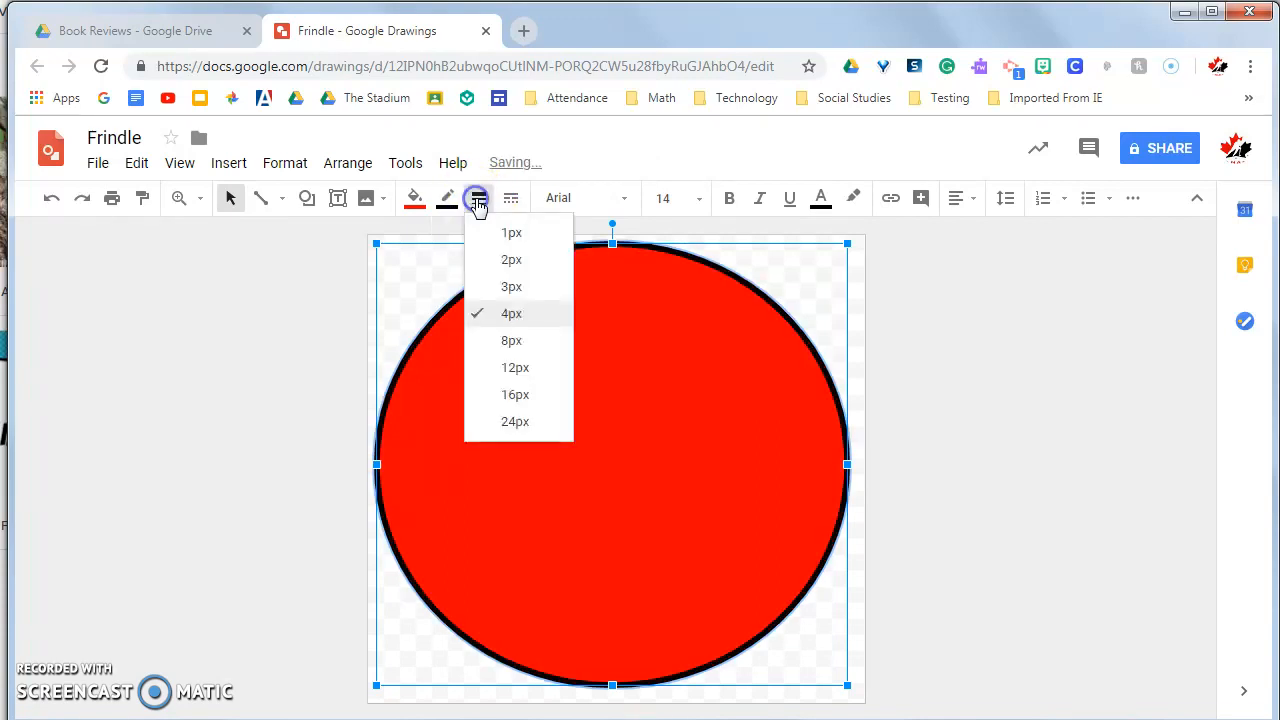
pyautogui.click(505, 340)
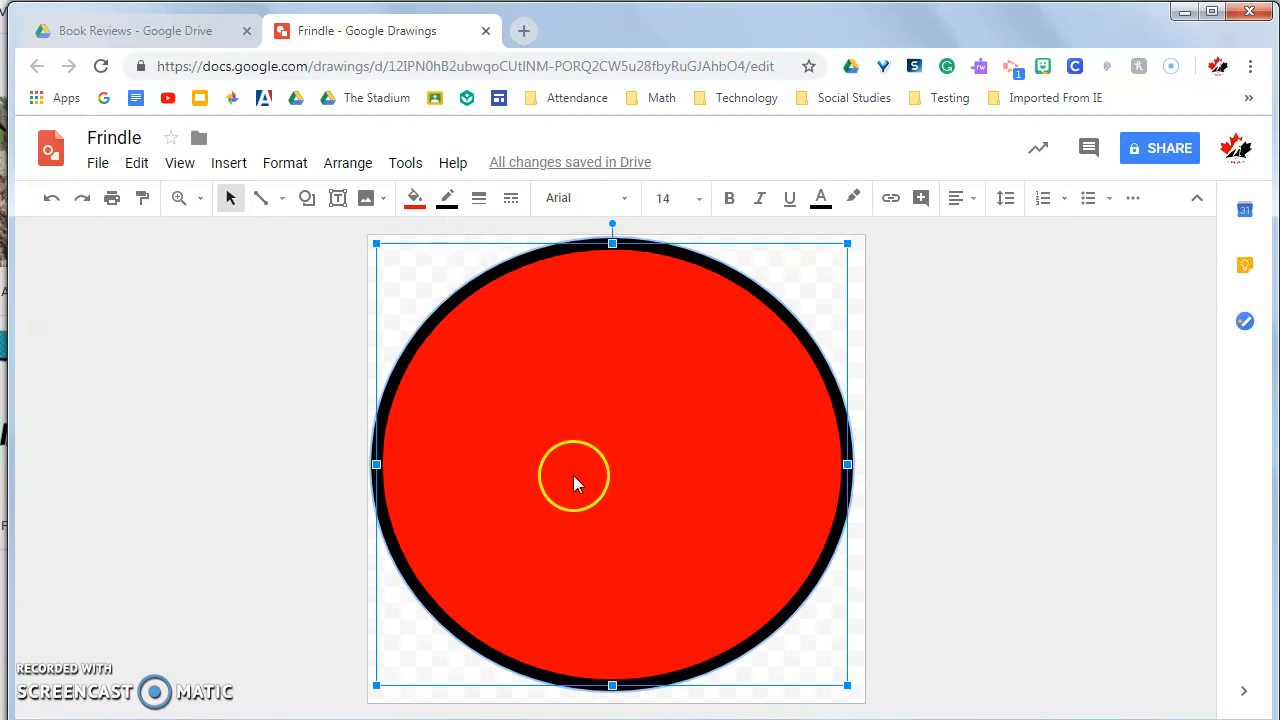
pyautogui.click(230, 165)
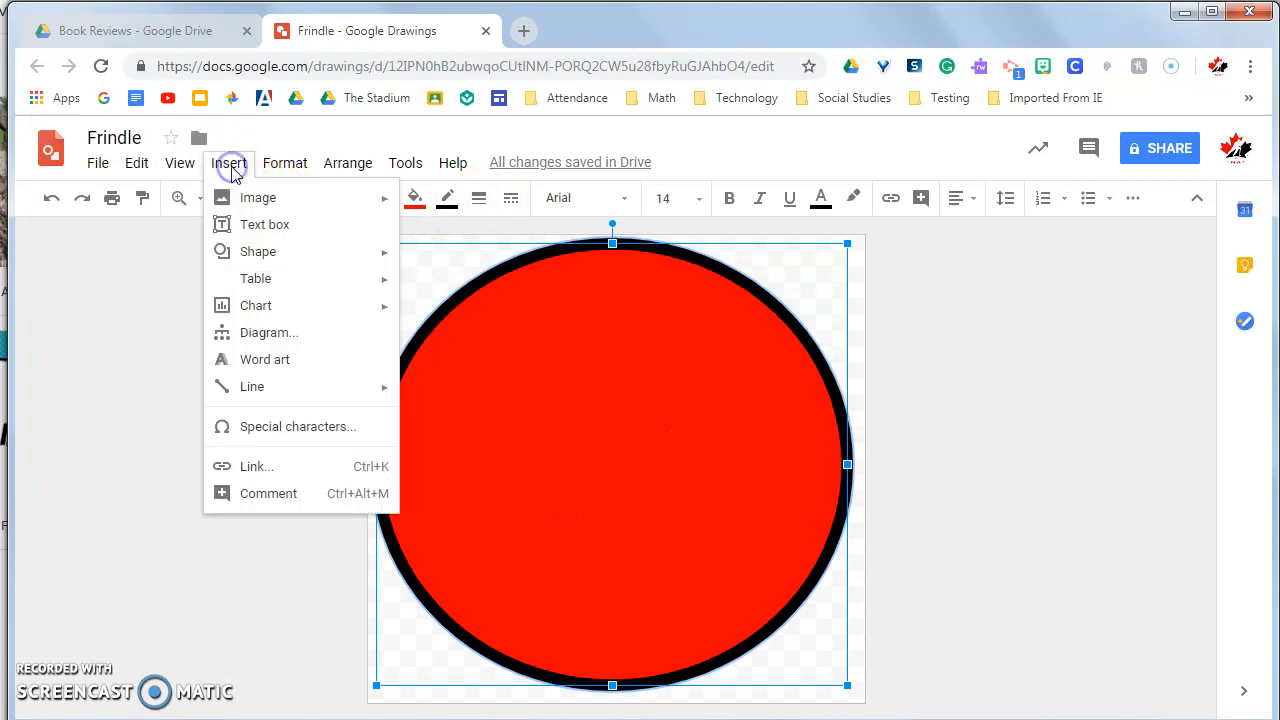
pyautogui.click(263, 362)
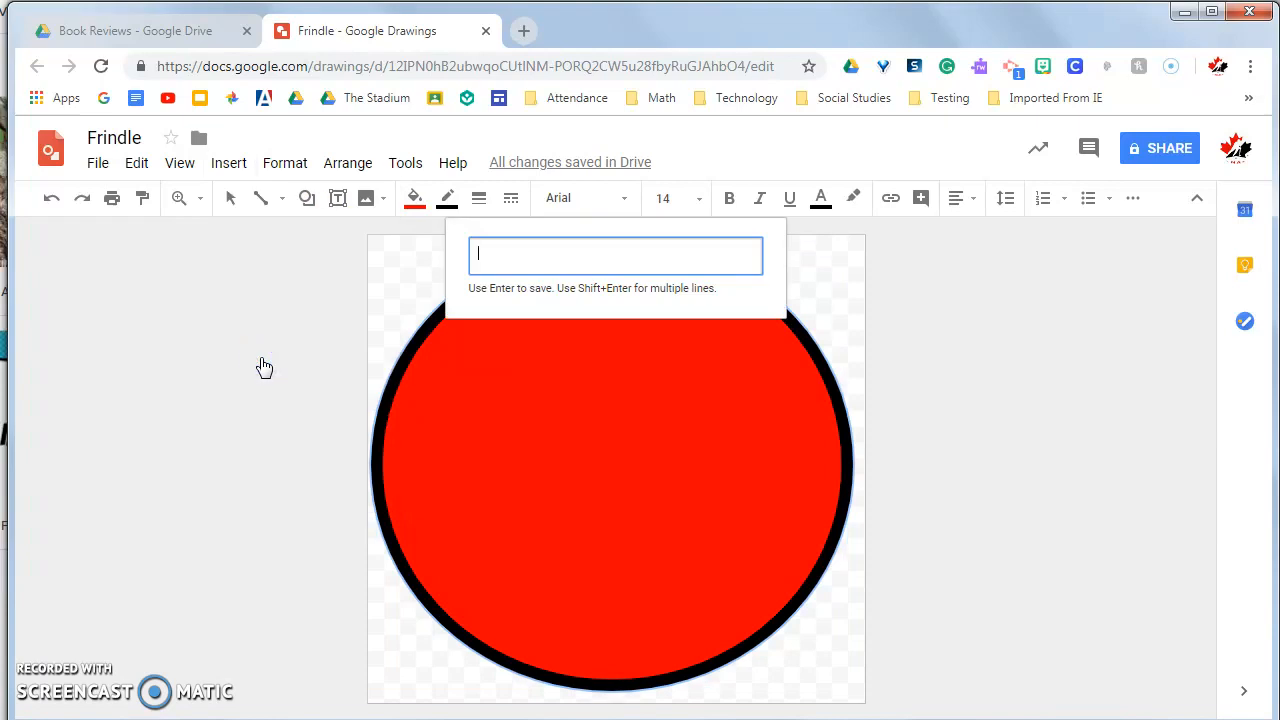
pyautogui.write('Frindle')
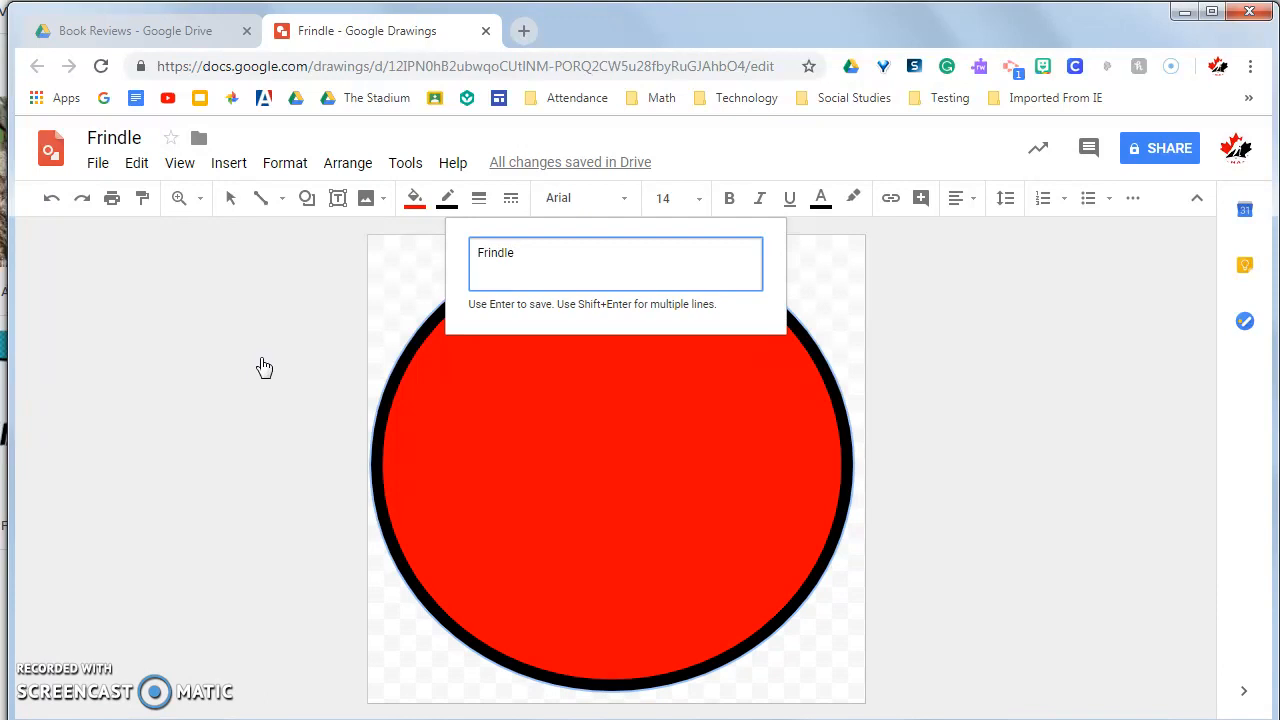
pyautogui.press('Return')
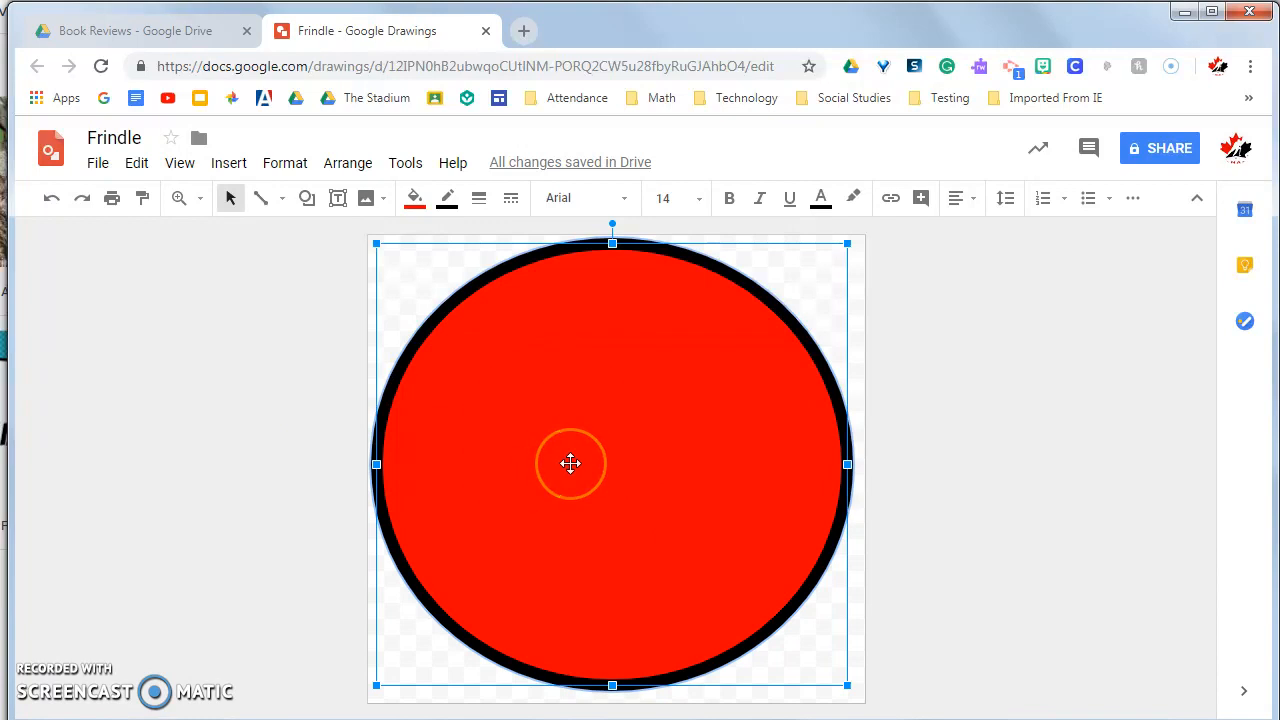
# Insert word art reading "Frindle" and place it slightly below the middle of the red circle.
pyautogui.click(233, 170)
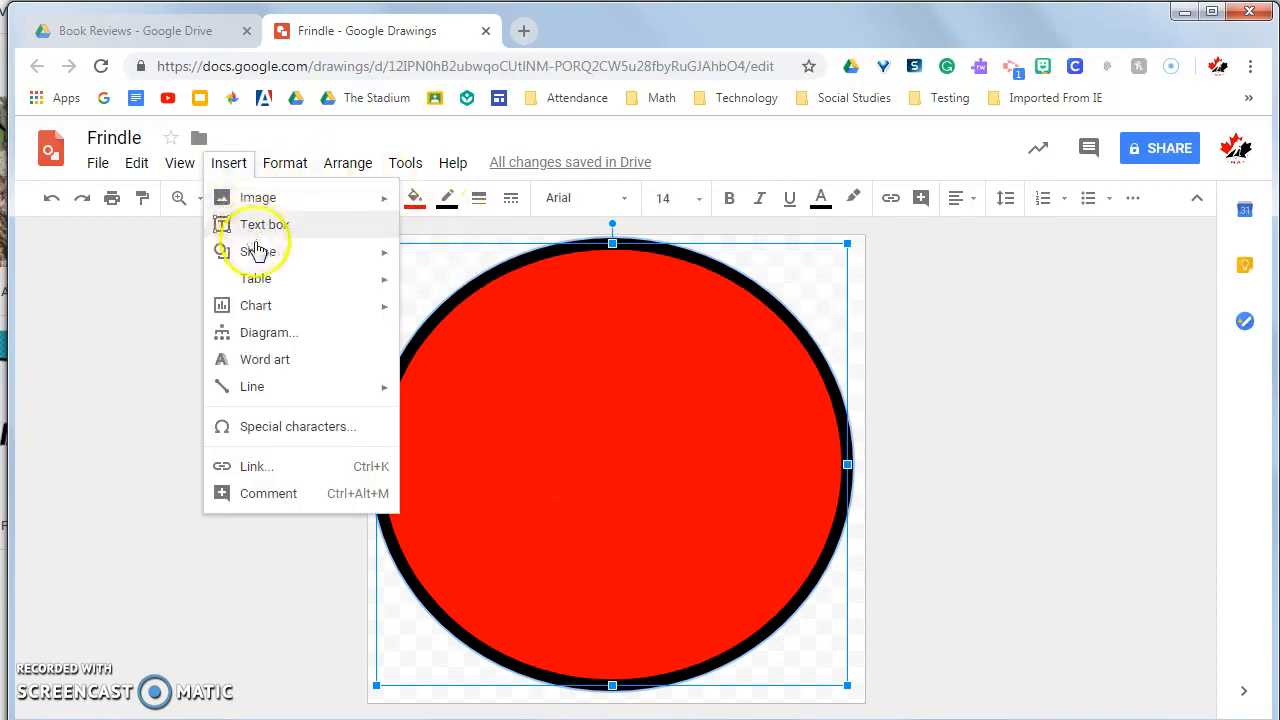
pyautogui.click(277, 359)
pyautogui.write('Frindle')
pyautogui.press('Return')
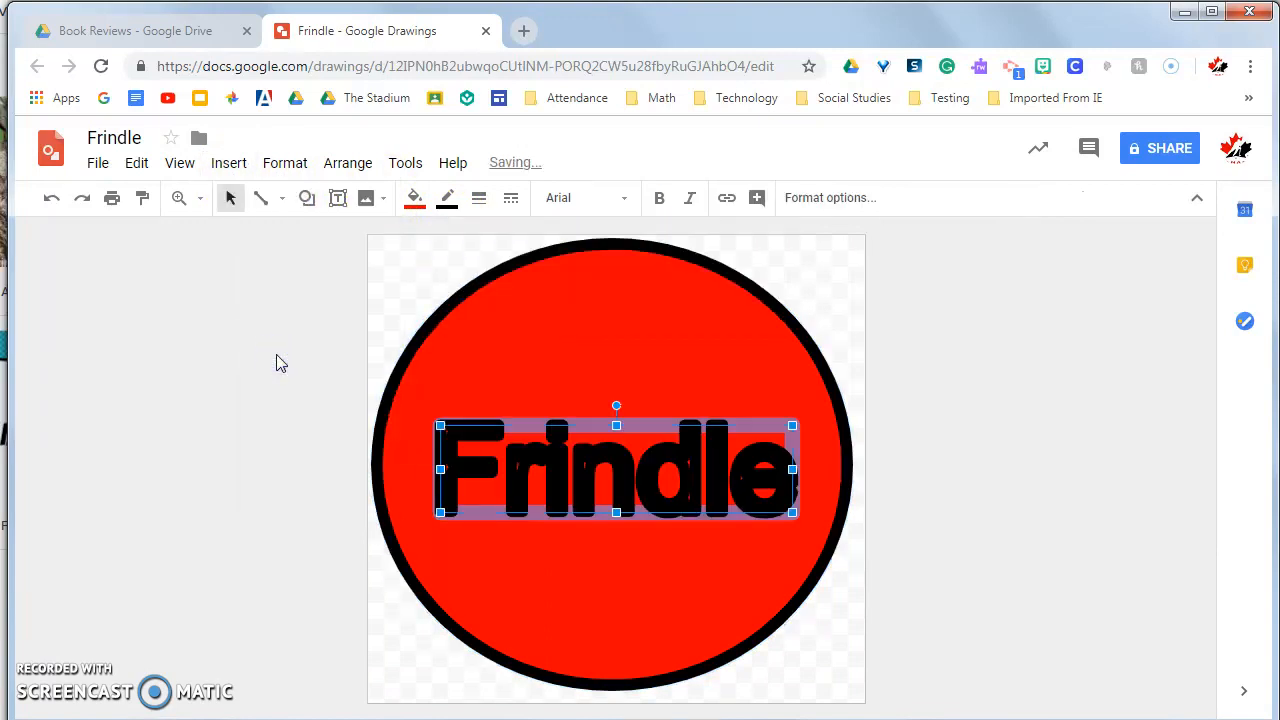
pyautogui.moveTo(743, 483); pyautogui.dragTo(670, 520)
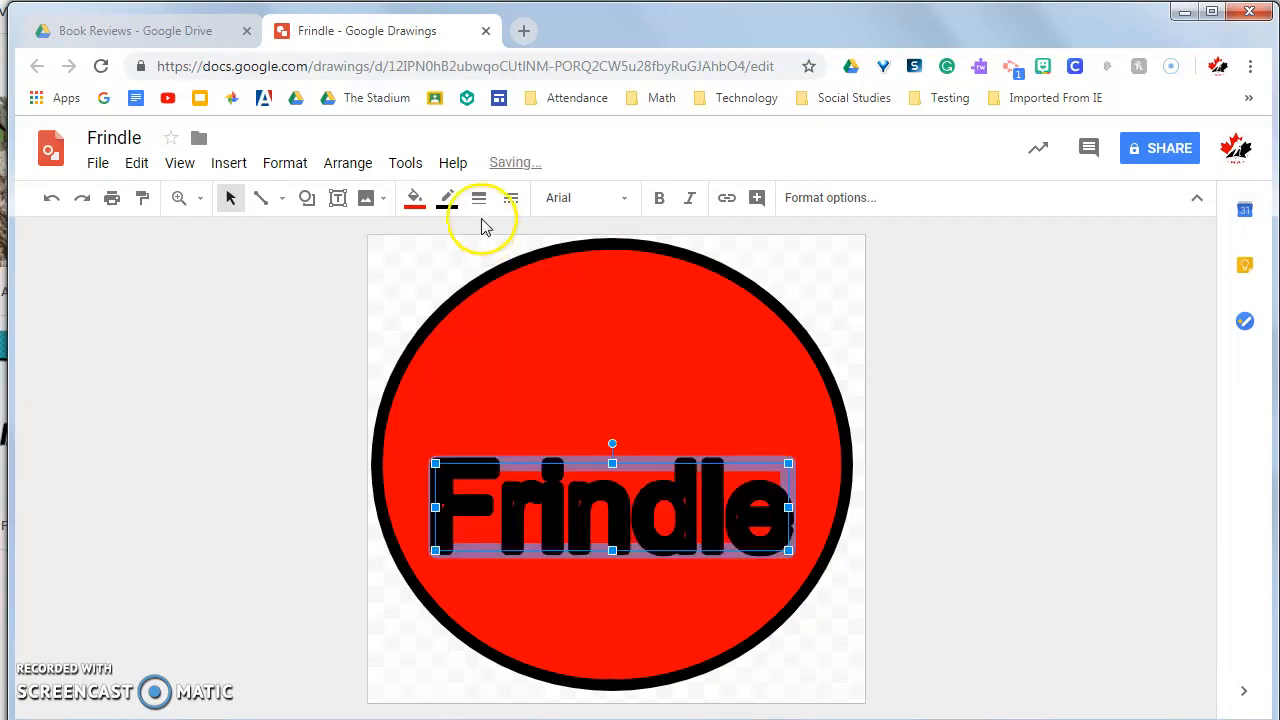
# Change the font of the Frindle word art to Permanent Marker.
pyautogui.click(620, 199)
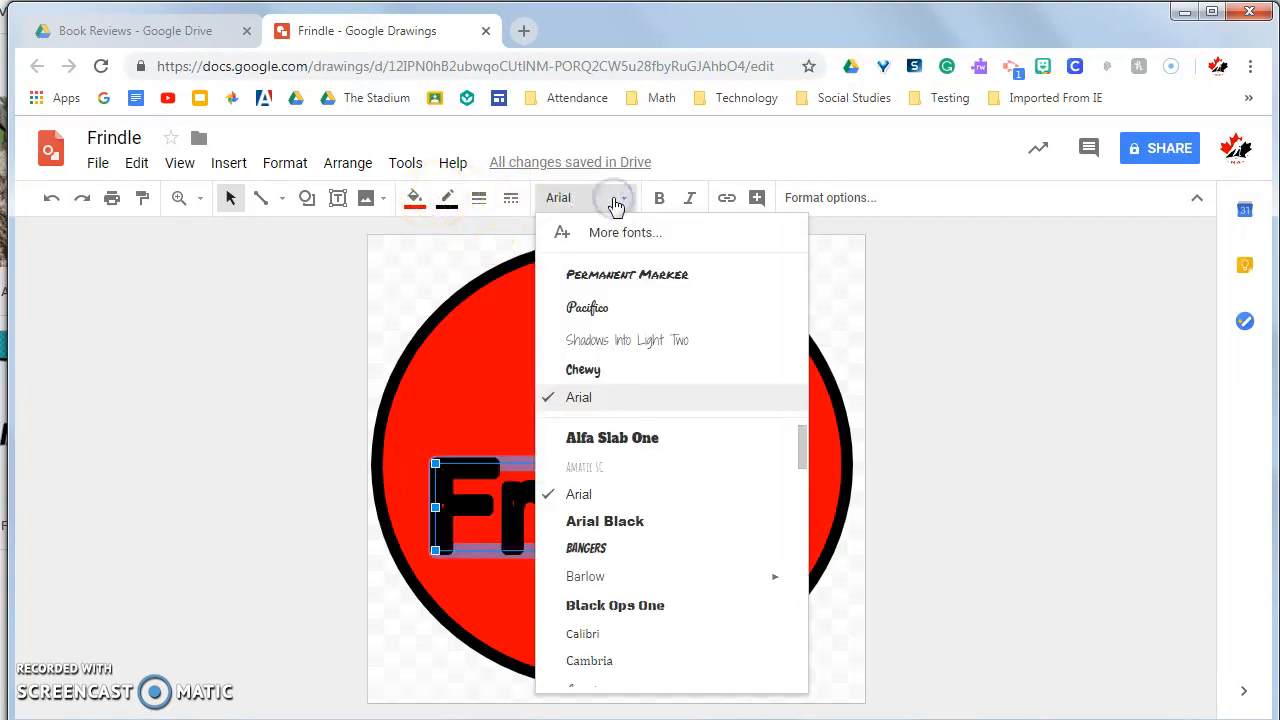
pyautogui.click(614, 274)
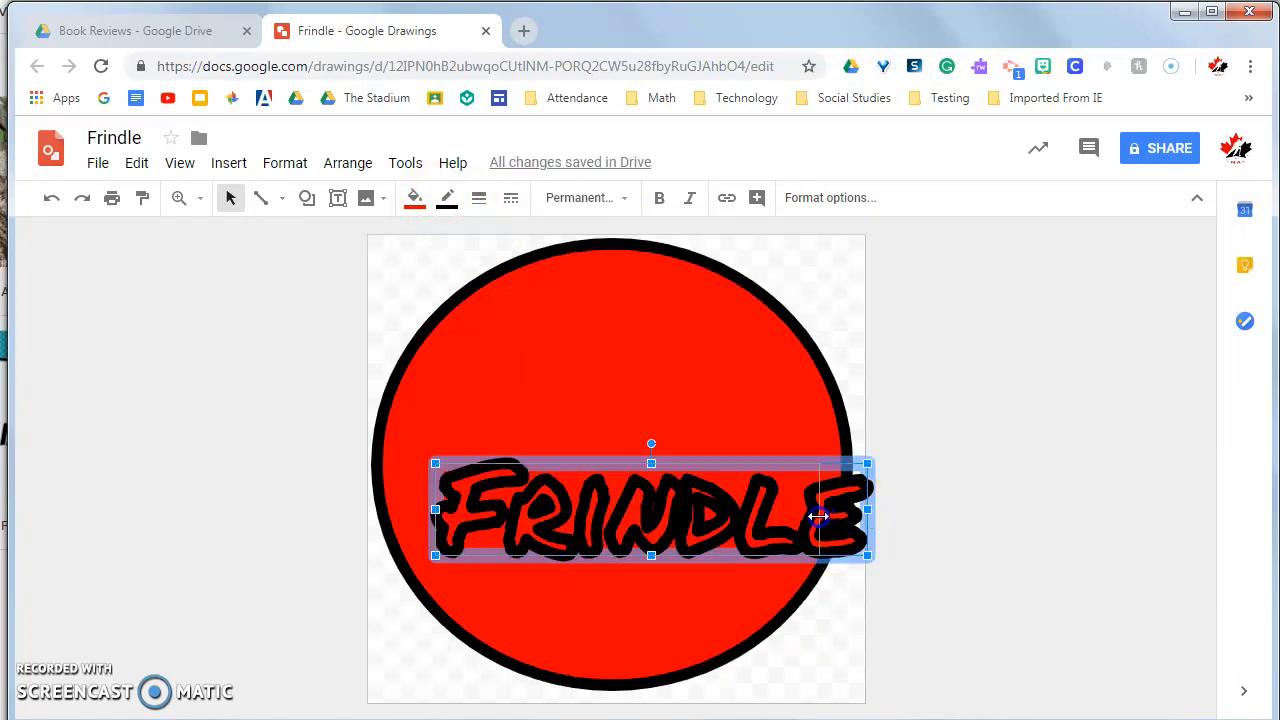
# Narrow the Frindle word art so it fits inside the red circle and center it horizontally.
pyautogui.moveTo(818, 516); pyautogui.dragTo(815, 516)
pyautogui.moveTo(680, 514); pyautogui.dragTo(660, 517)
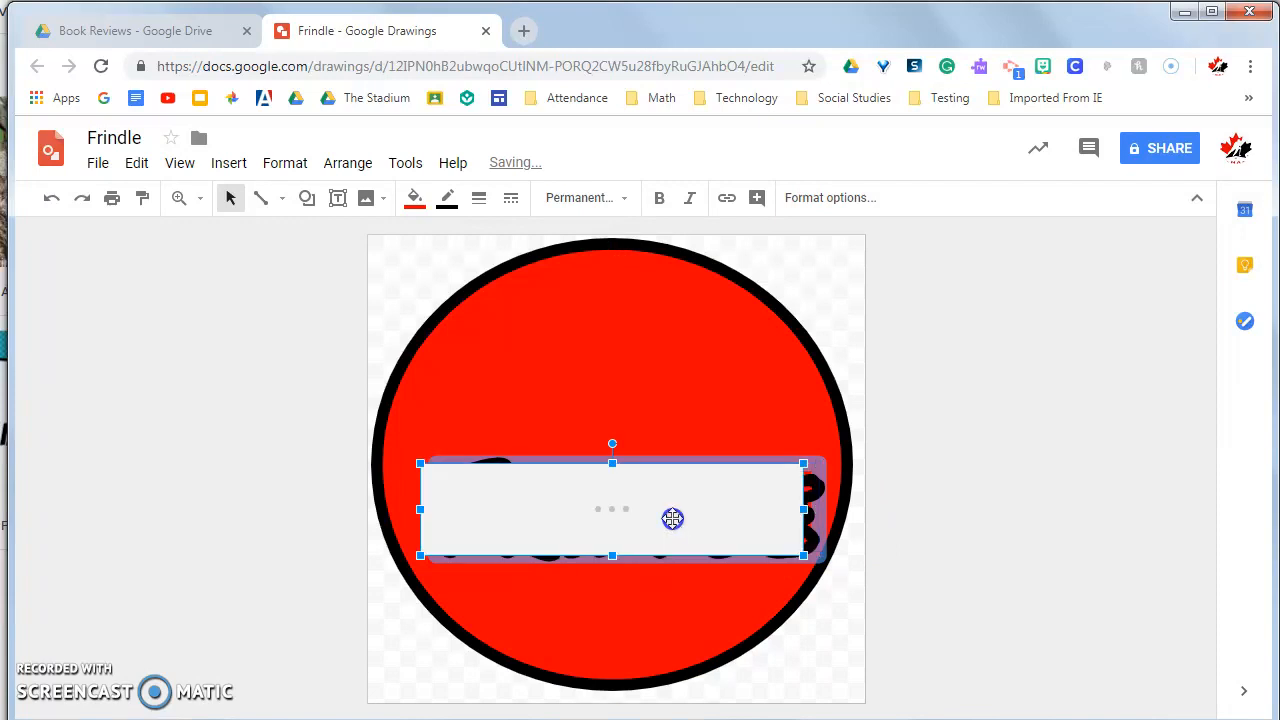
# Fill the Frindle word art with yellow and thin its black outline.
pyautogui.click(414, 198)
pyautogui.click(472, 328)
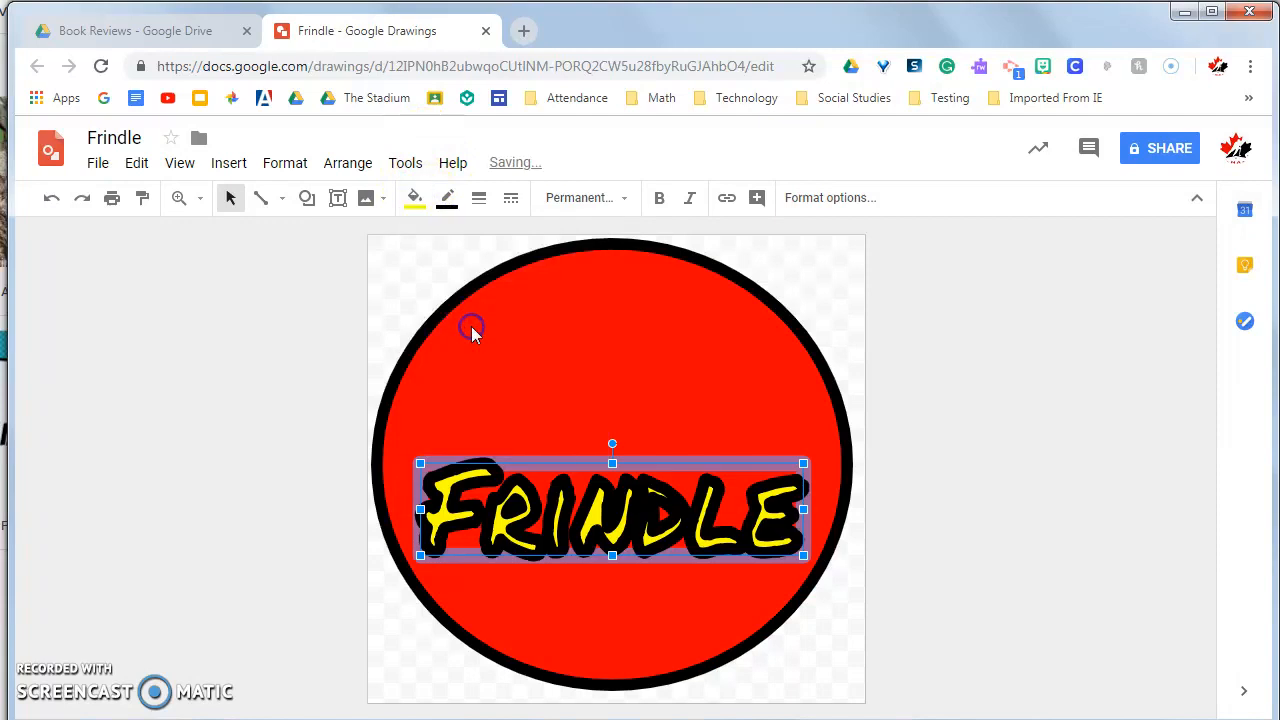
pyautogui.click(479, 205)
pyautogui.click(501, 260)
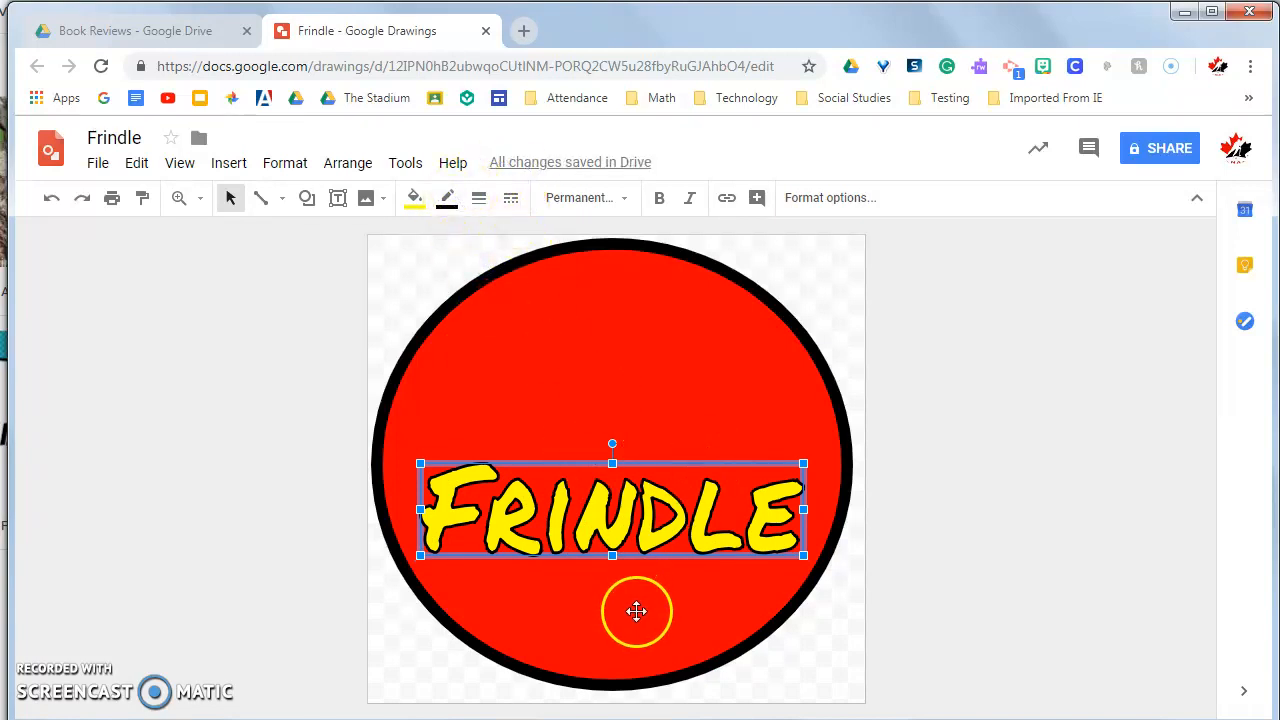
pyautogui.click(916, 584)
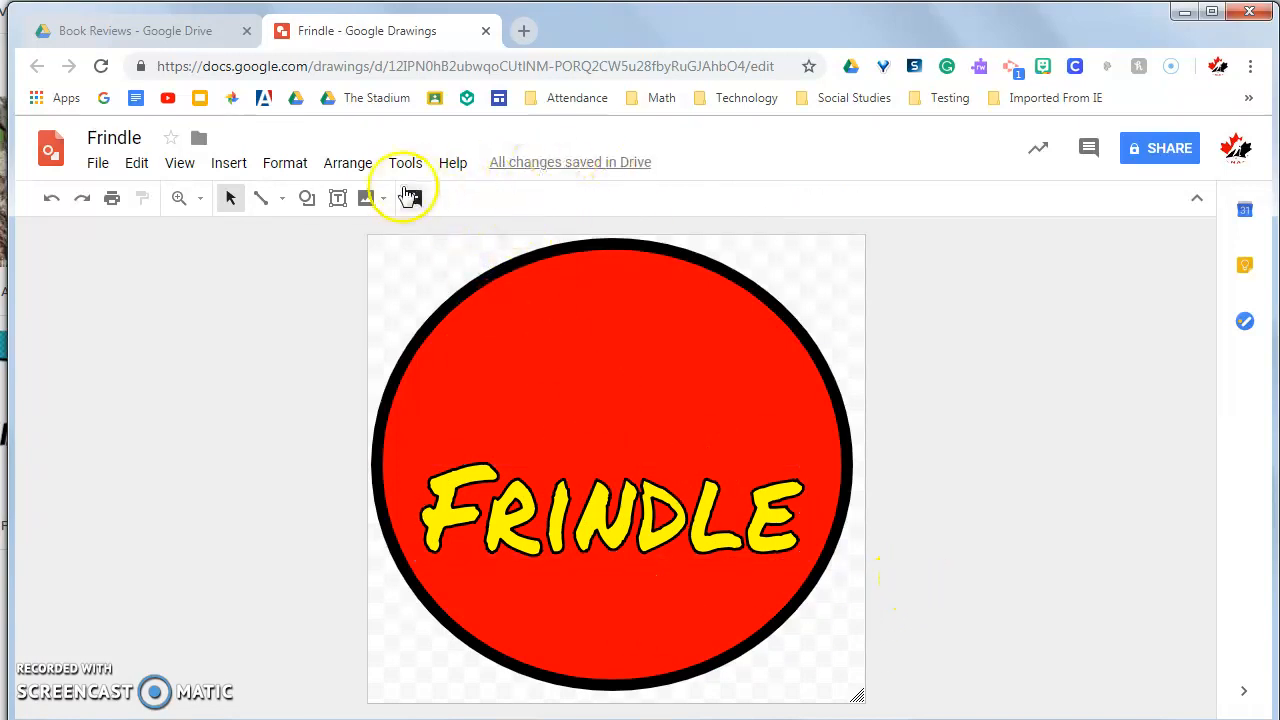
# Add a text box below the title reading "By Andrew Clements" and widen it so the text fits on one line.
pyautogui.click(339, 201)
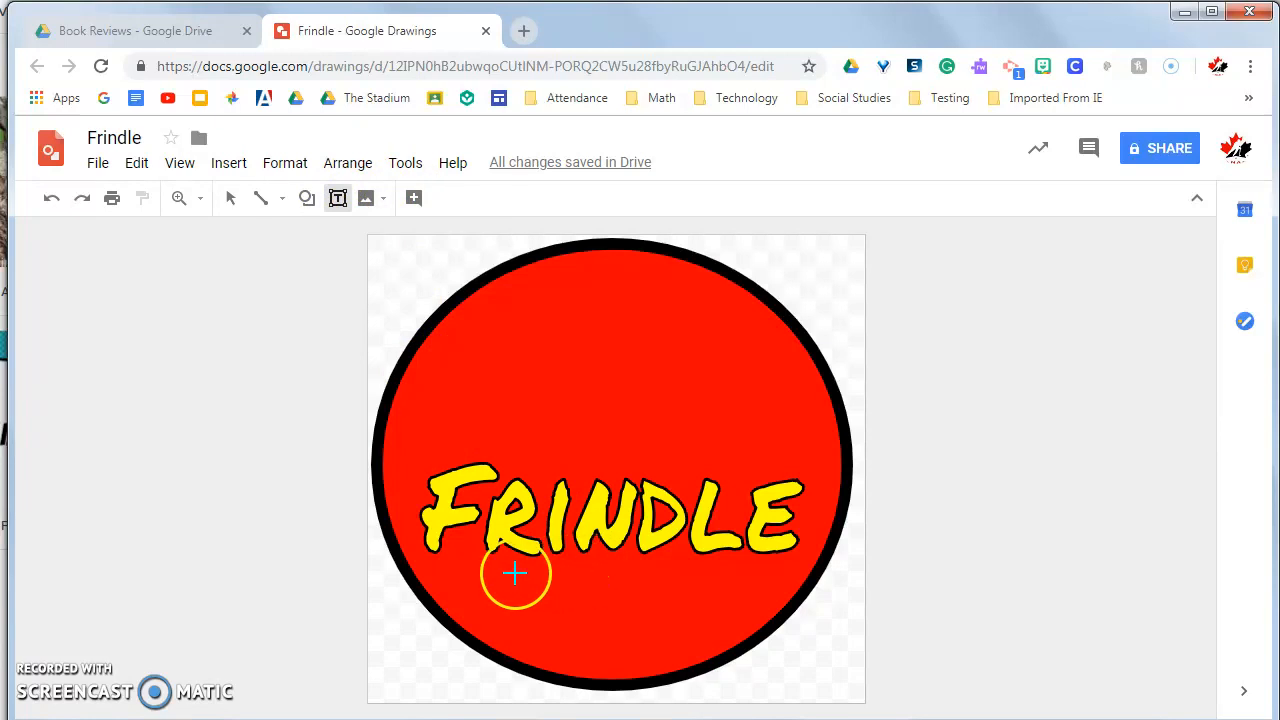
pyautogui.moveTo(485, 575); pyautogui.dragTo(736, 631)
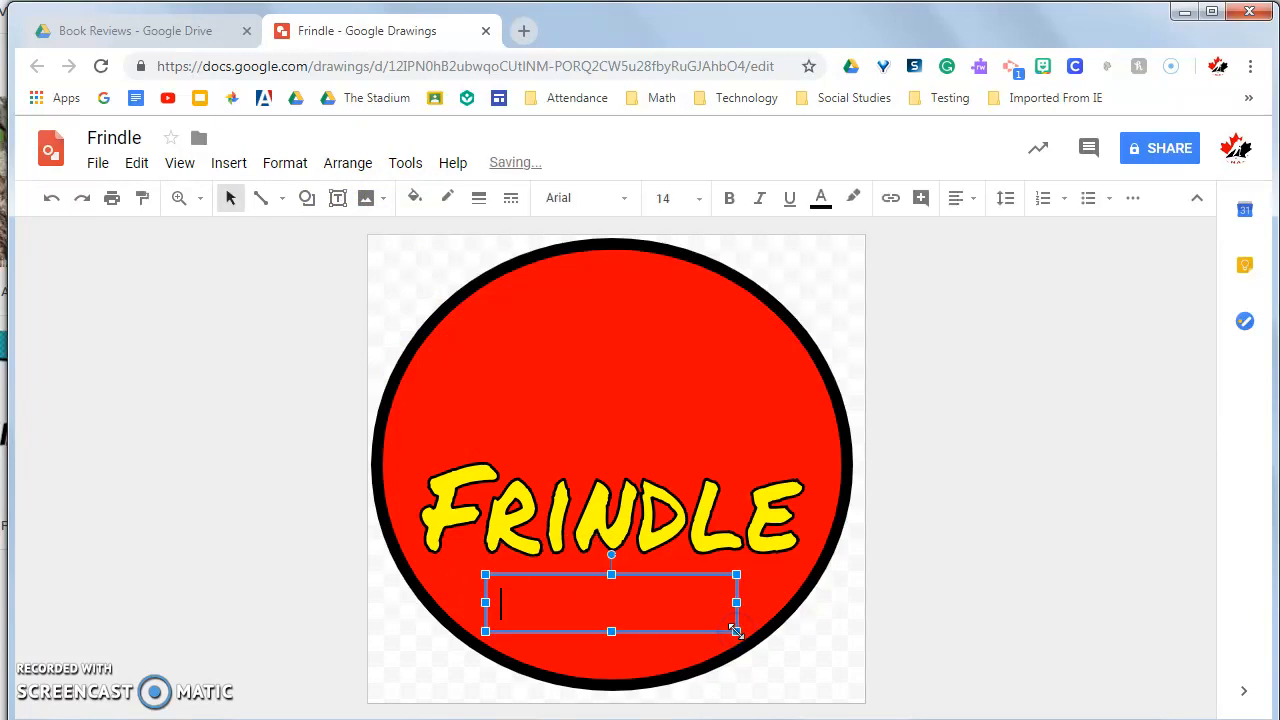
pyautogui.write('By Andrew Clements')
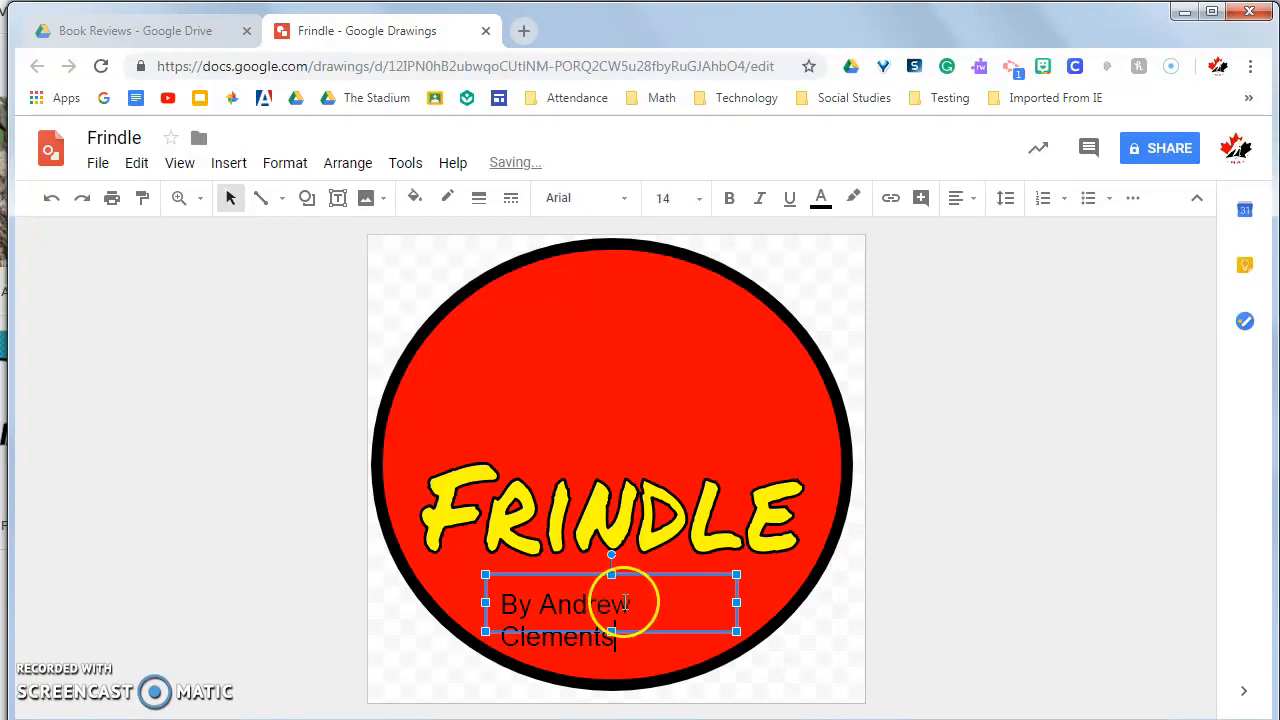
pyautogui.moveTo(486, 603); pyautogui.dragTo(443, 603)
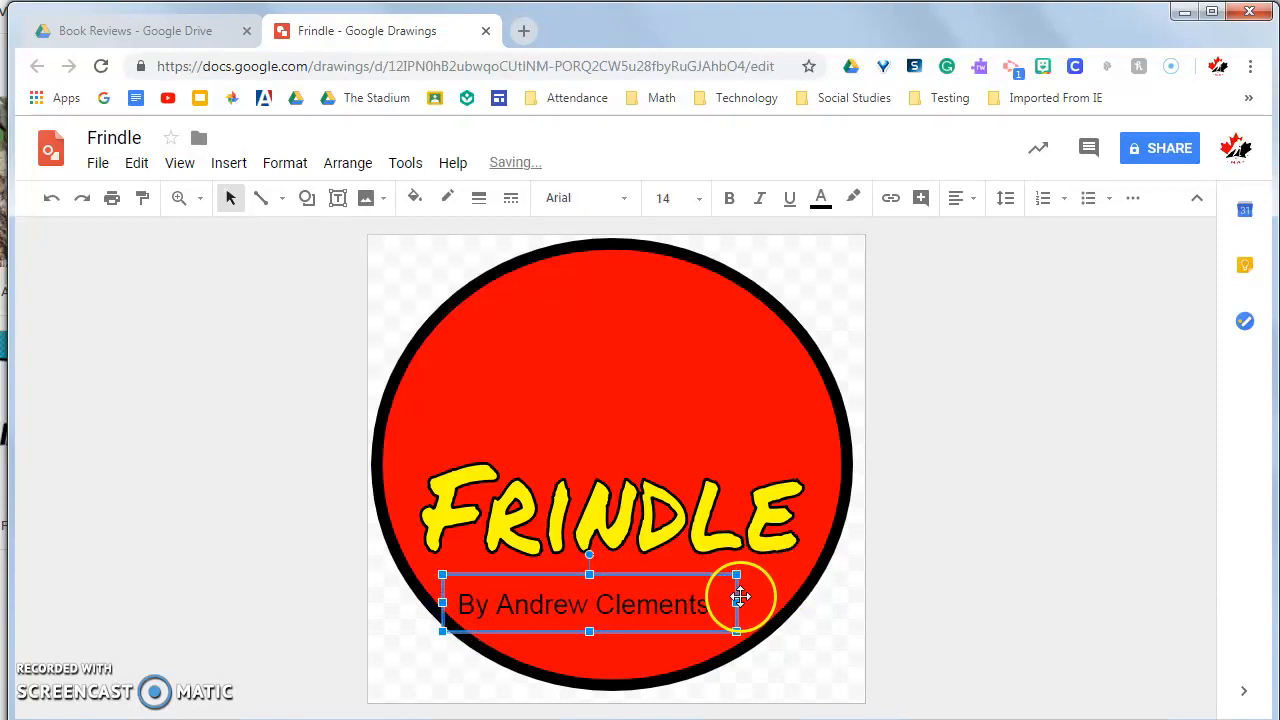
pyautogui.moveTo(771, 601); pyautogui.dragTo(772, 601)
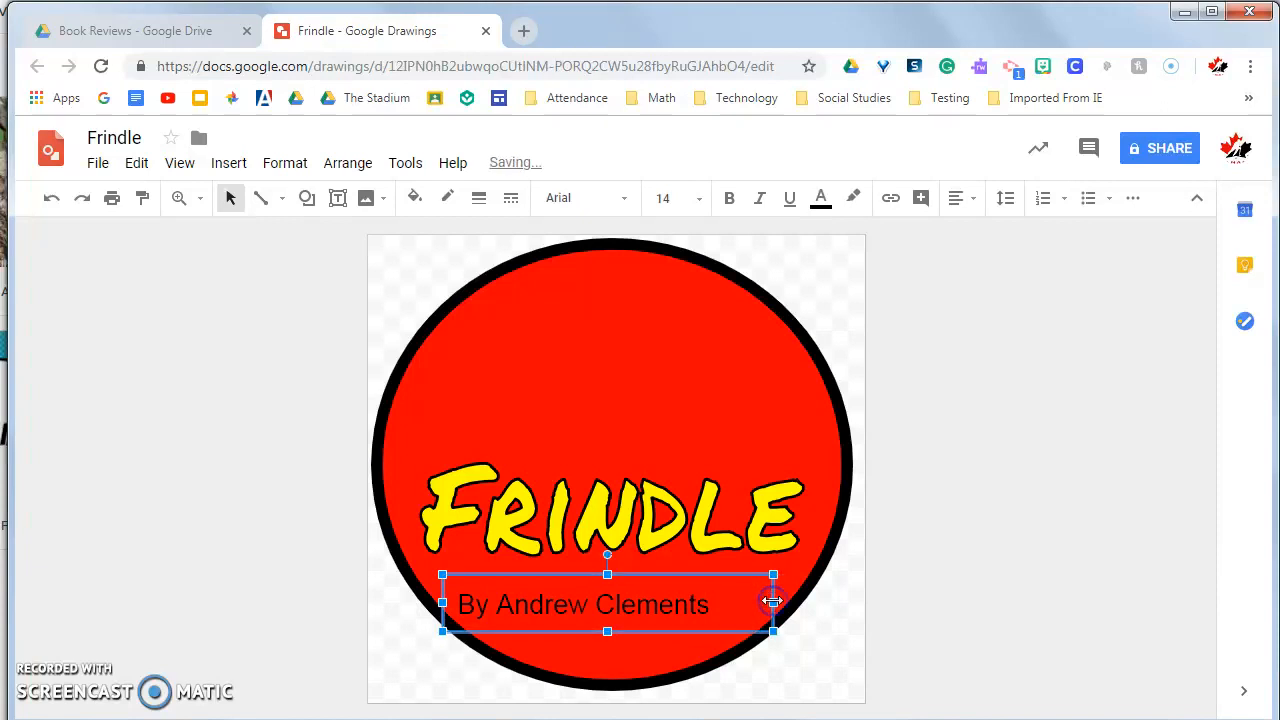
# Center the author line horizontally within its text box.
pyautogui.click(464, 602)
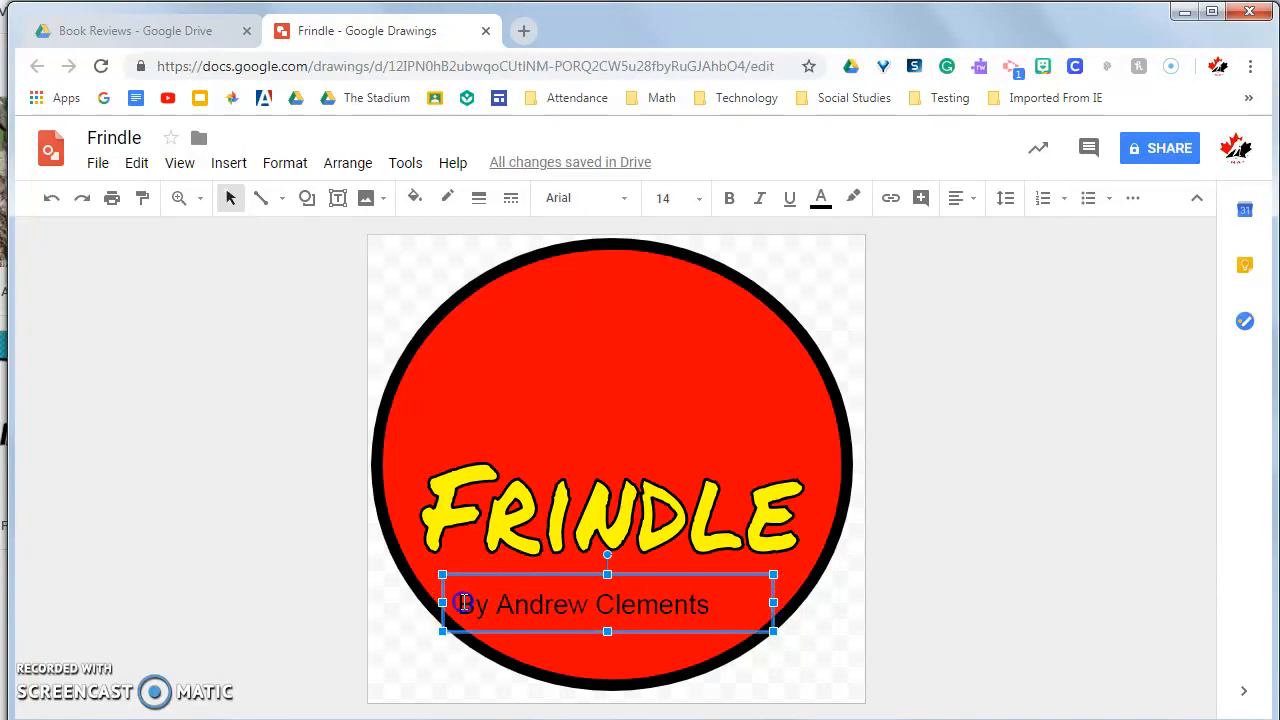
pyautogui.click(962, 199)
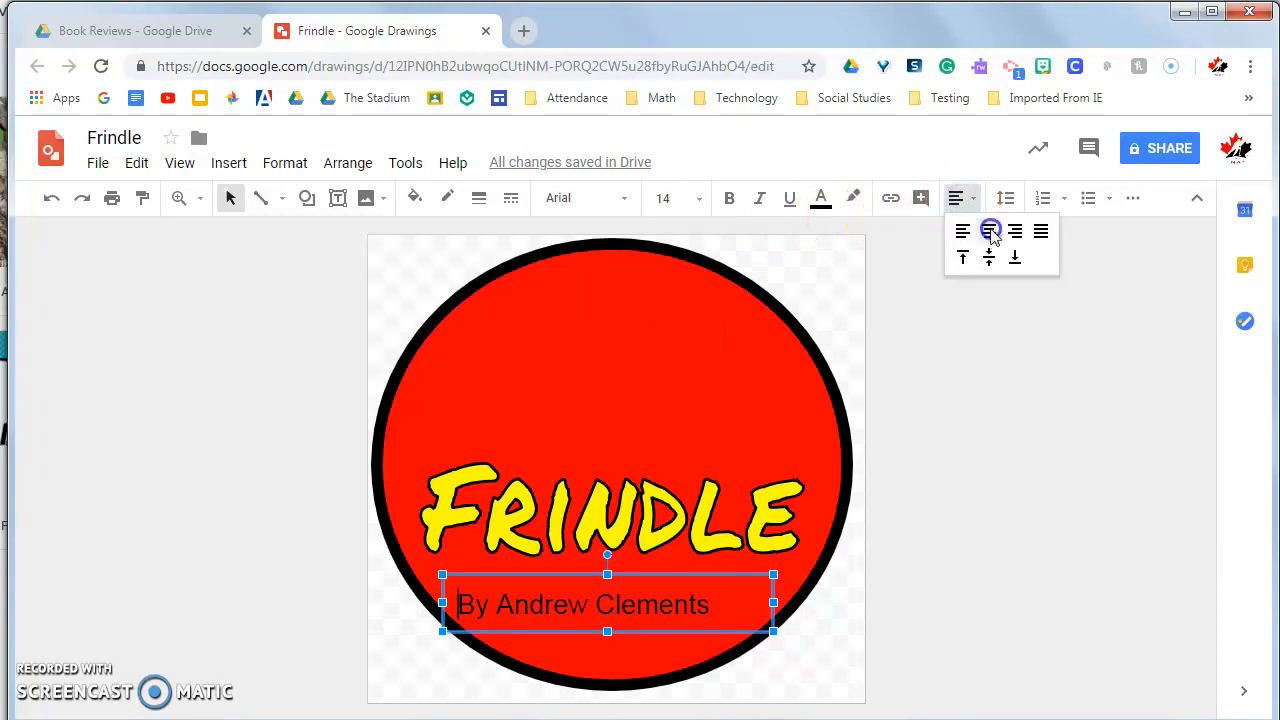
pyautogui.click(991, 233)
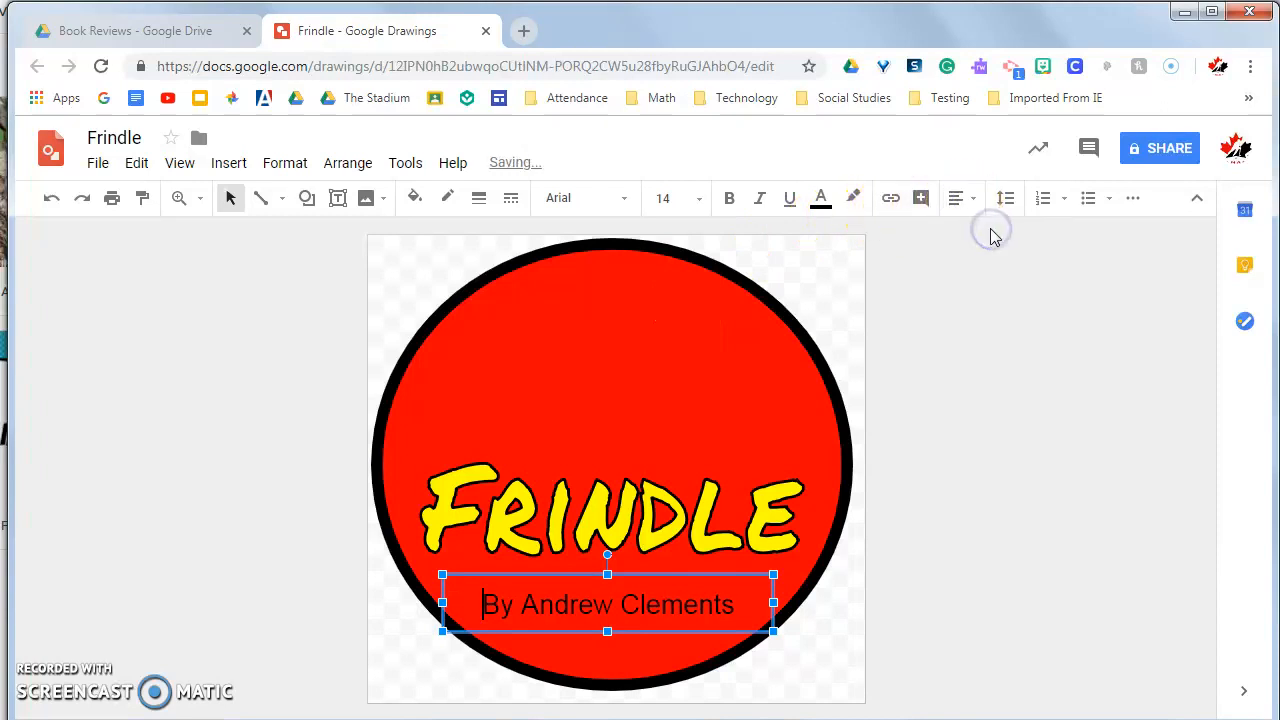
pyautogui.click(714, 381)
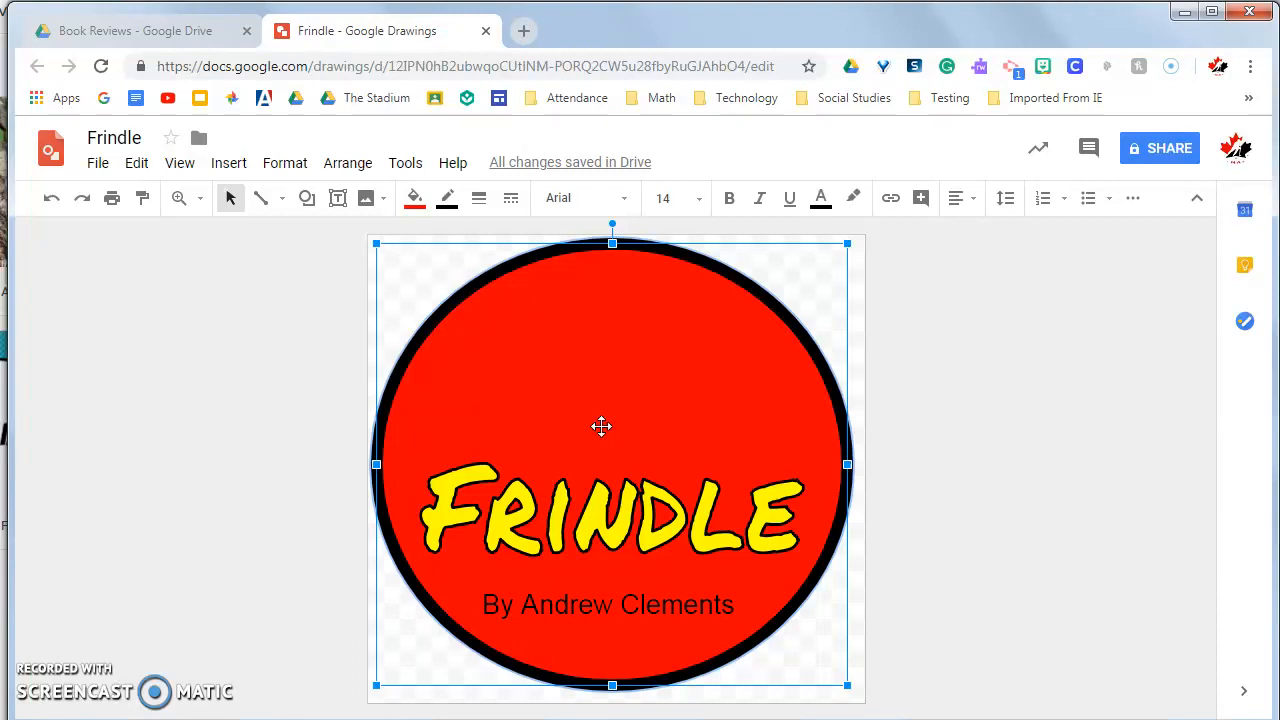
# Open the web image search for inserting a picture into the drawing.
pyautogui.click(229, 164)
pyautogui.moveTo(258, 199)
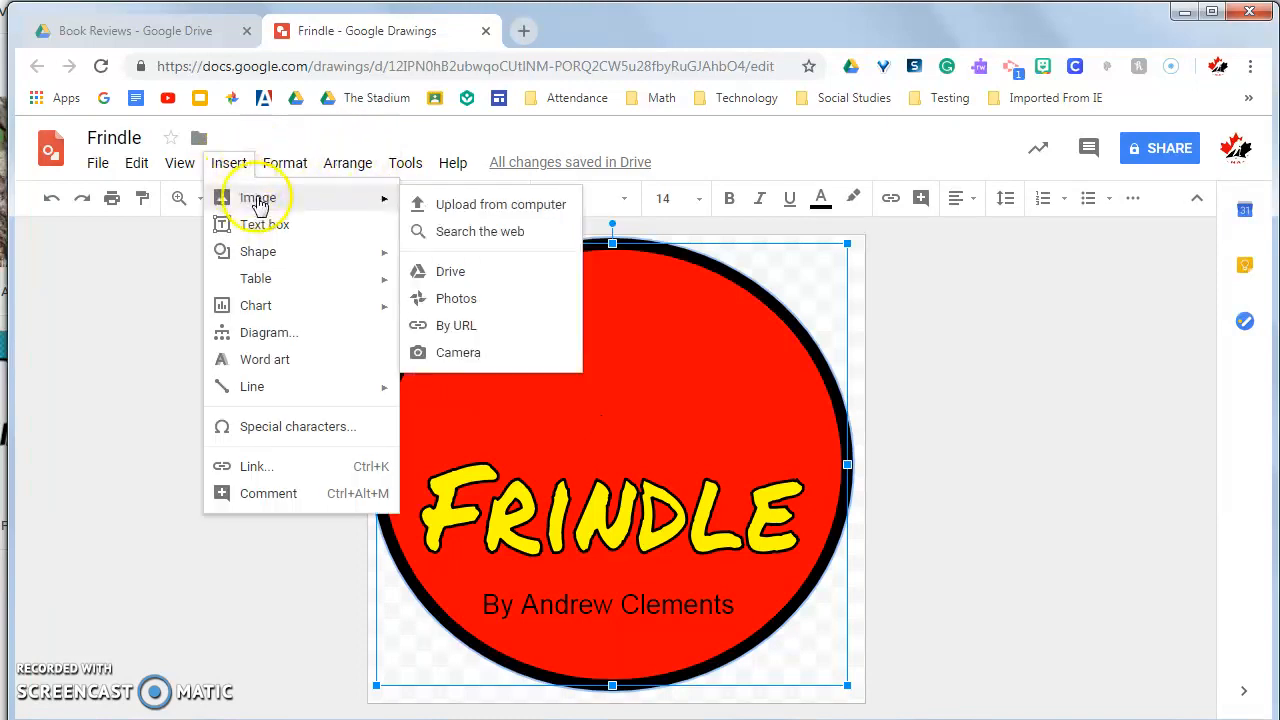
pyautogui.click(451, 233)
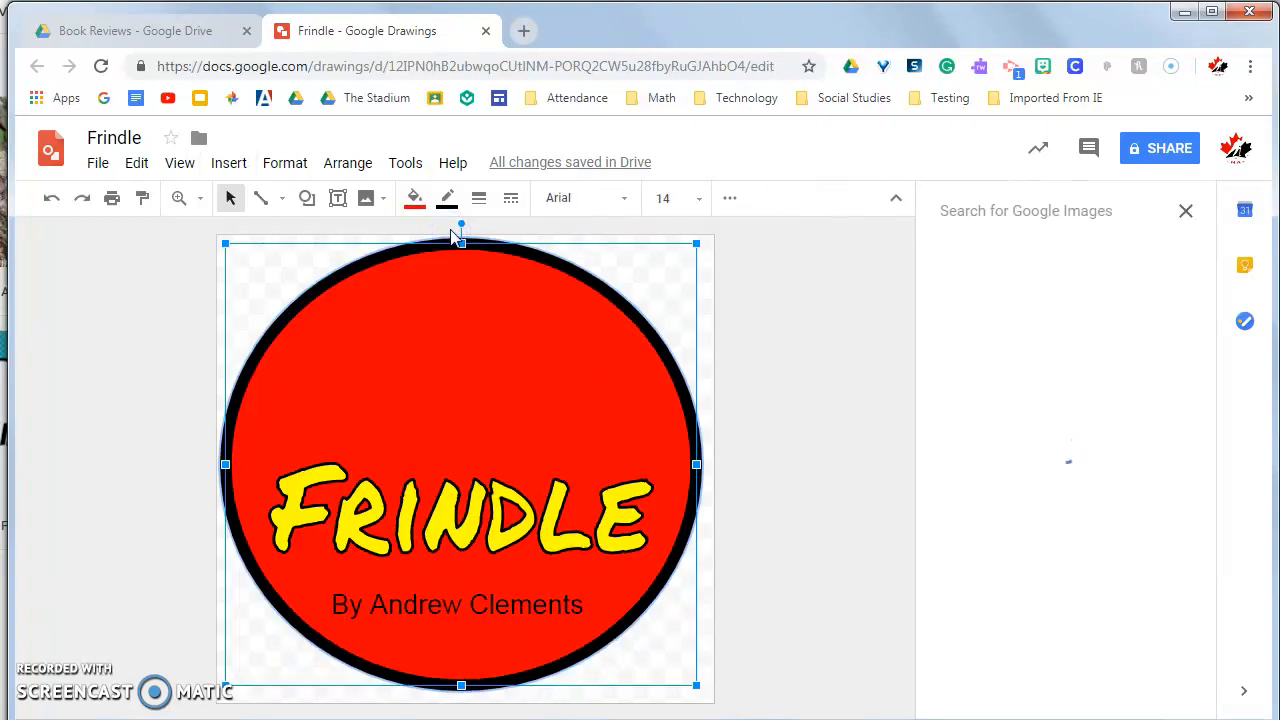
pyautogui.click(990, 210)
pyautogui.write('pen')
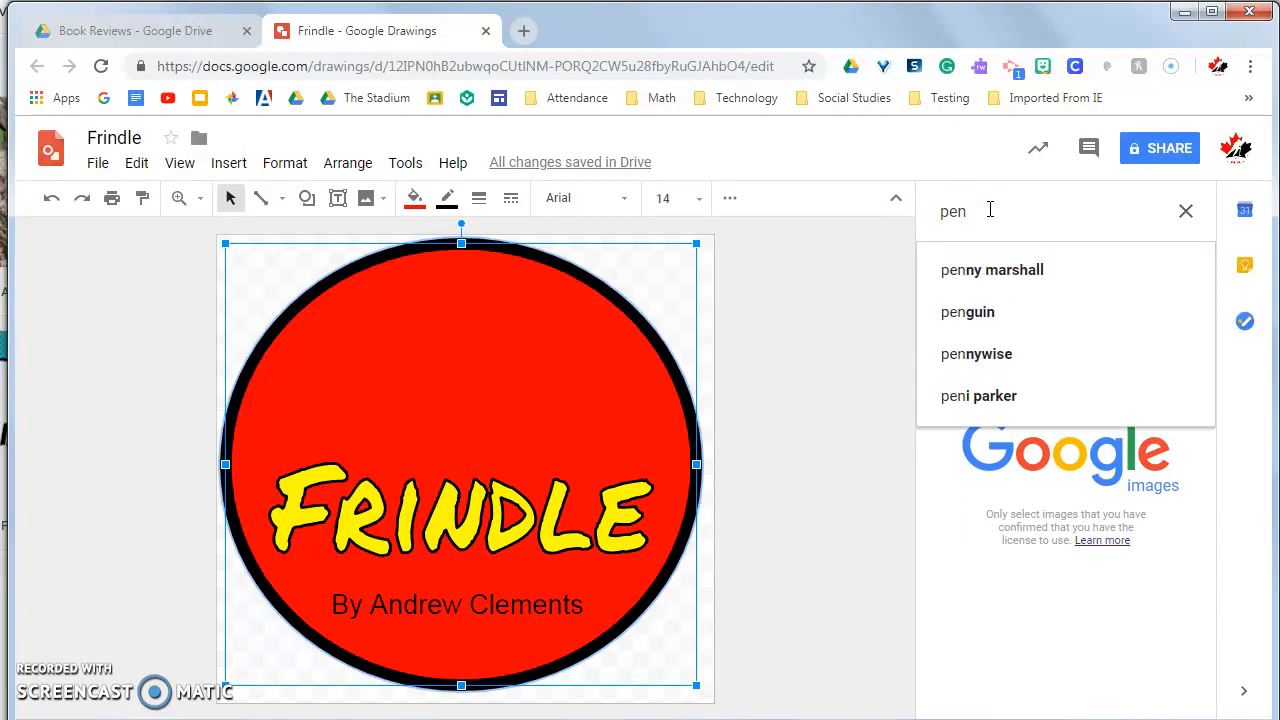
pyautogui.press('BackSpace')
pyautogui.press('BackSpace')
pyautogui.press('BackSpace')
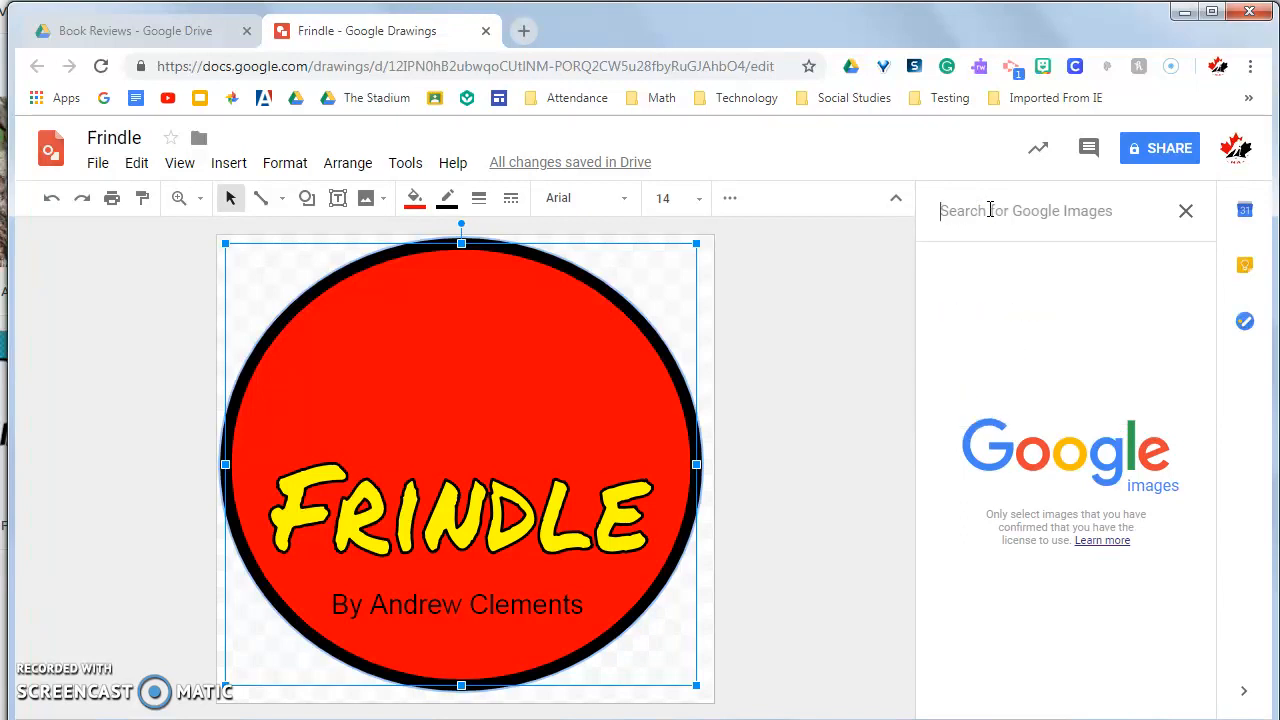
# Search the web images for "fountain pen" and insert the picture of the black pen with a gold nib into the drawing.
pyautogui.write('fountain ')
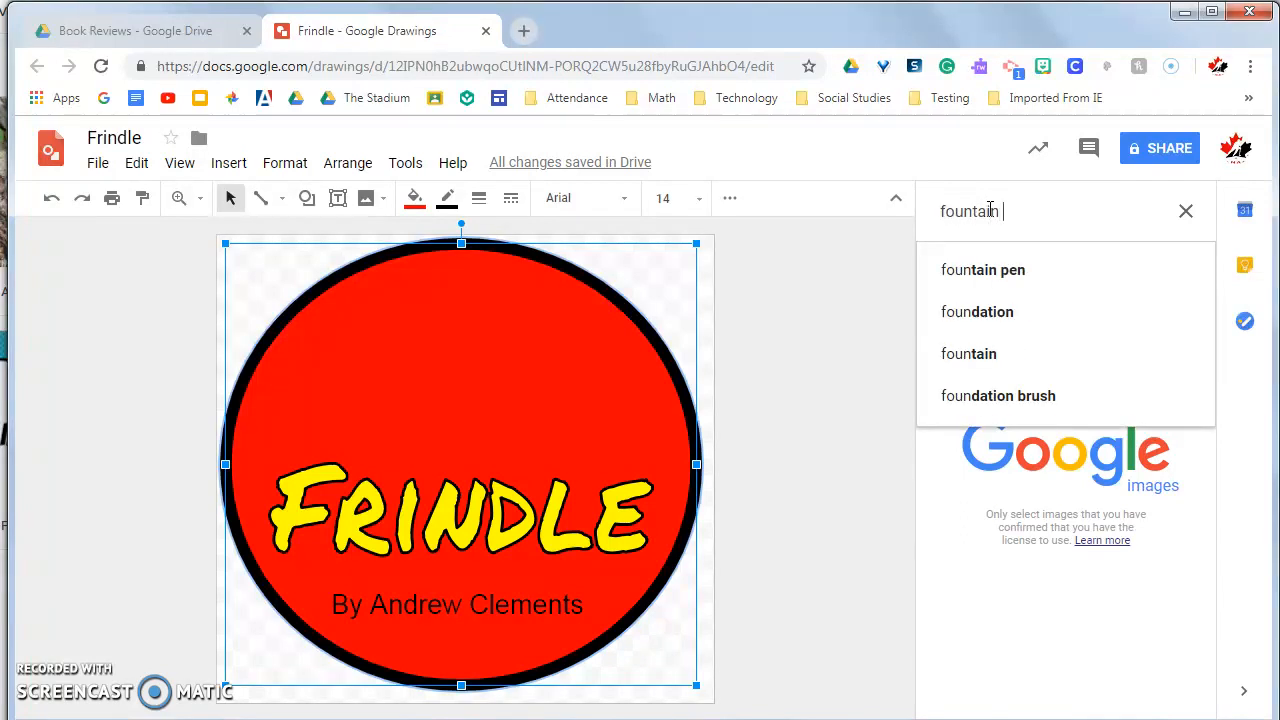
pyautogui.write('pen')
pyautogui.press('Return')
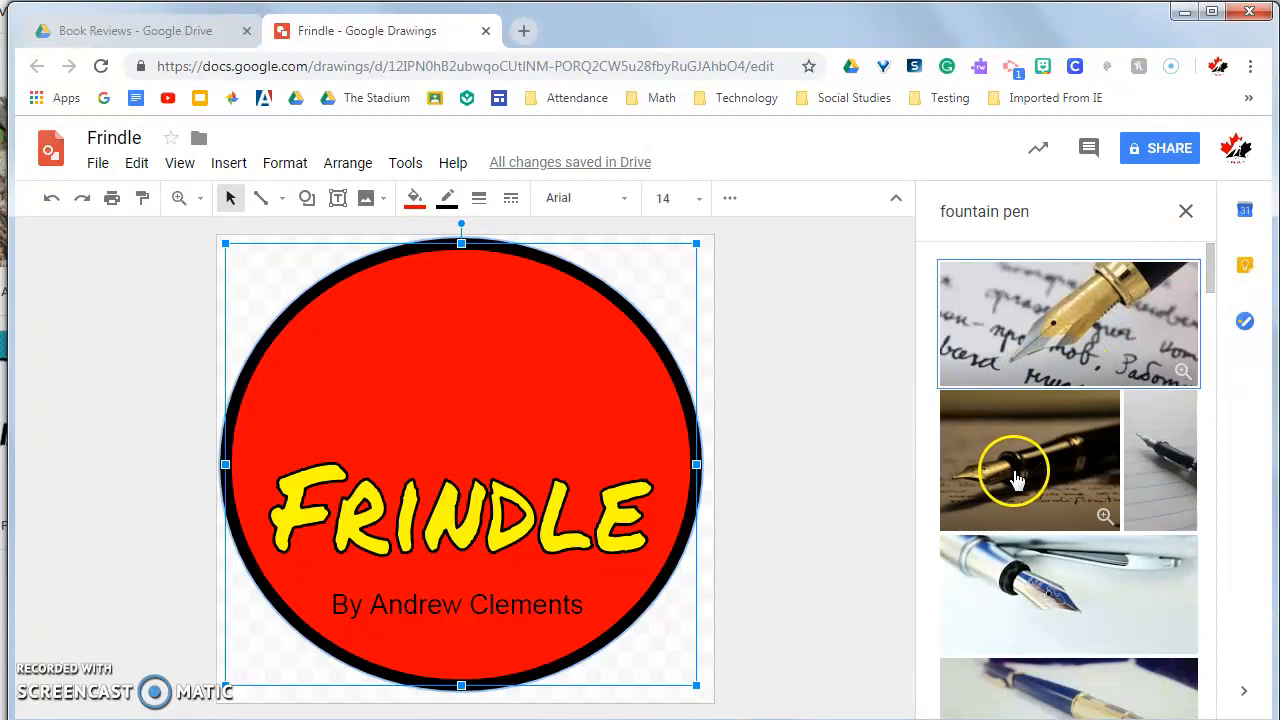
pyautogui.moveTo(960, 451); pyautogui.dragTo(890, 443)
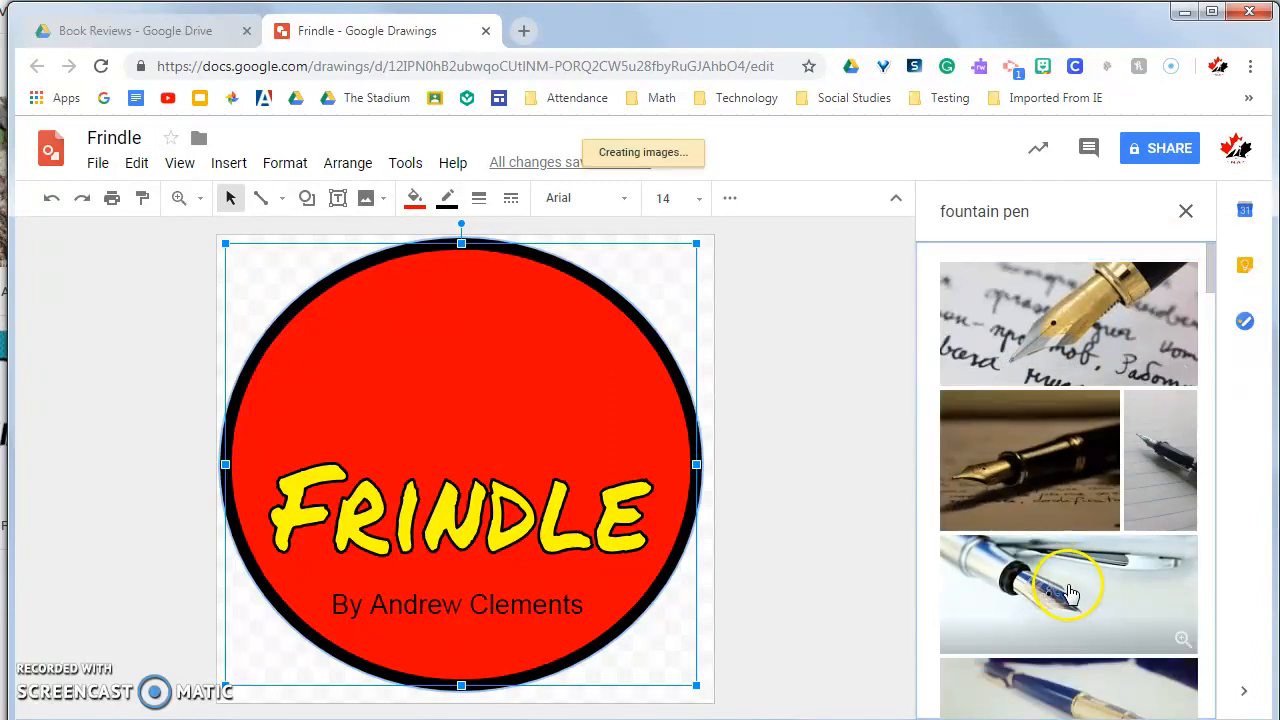